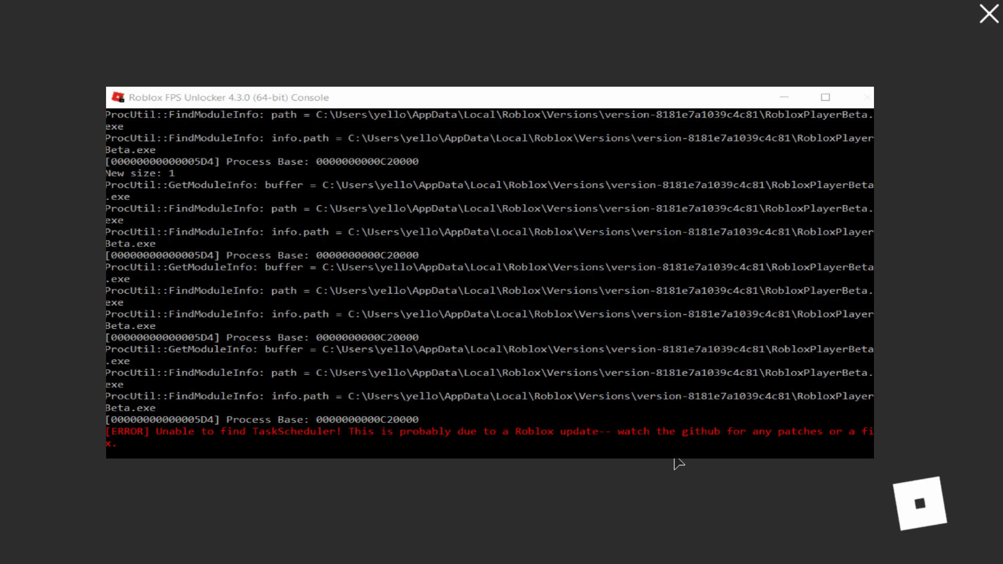
# Close the Roblox FPS Unlocker 4.3.0 console showing the TaskScheduler error
pyautogui.click(677, 462)
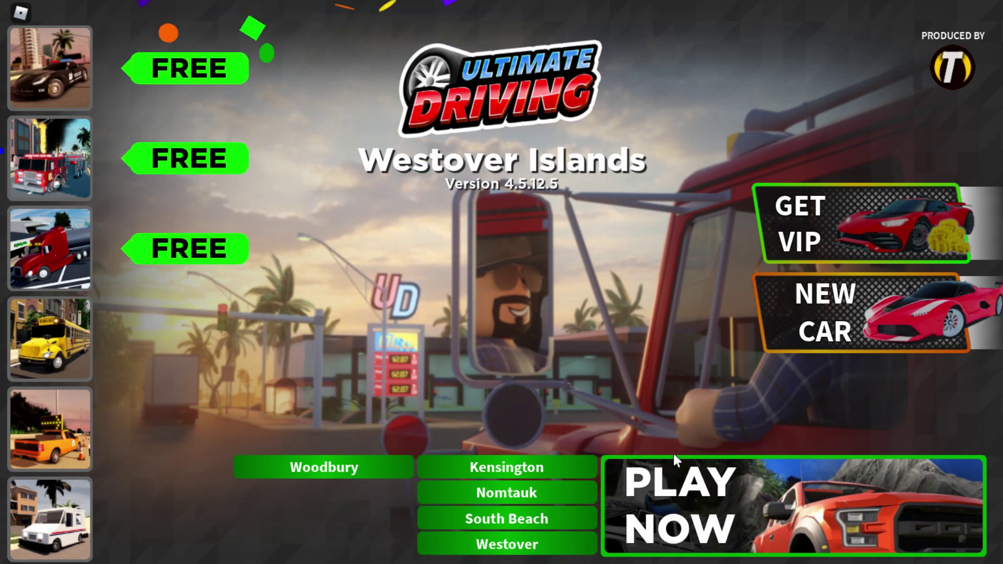
# Show the performance stats at about 60 FPS and take Ultimate Driving out of fullscreen
pyautogui.hotkey('shift', 'F3')
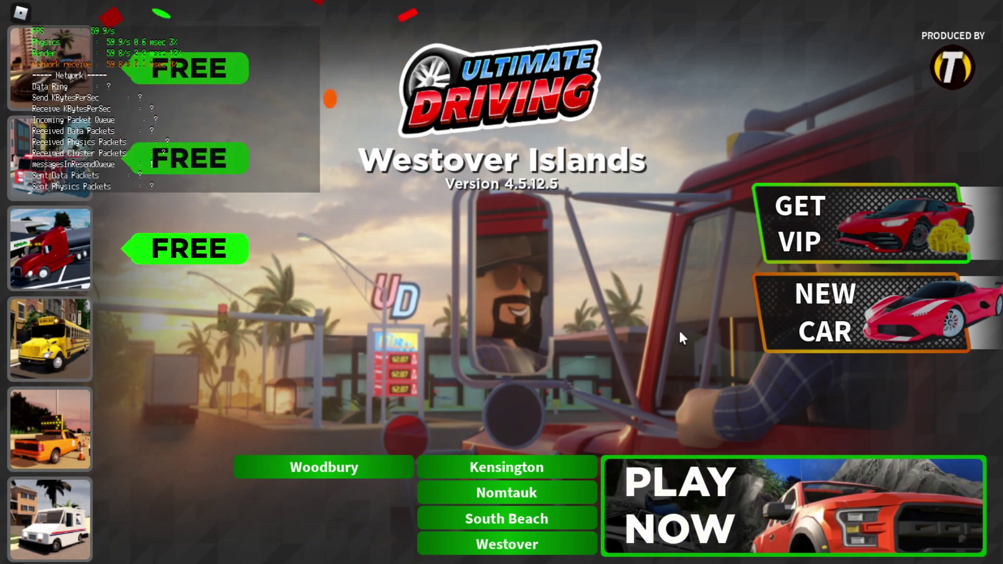
pyautogui.press('F11')
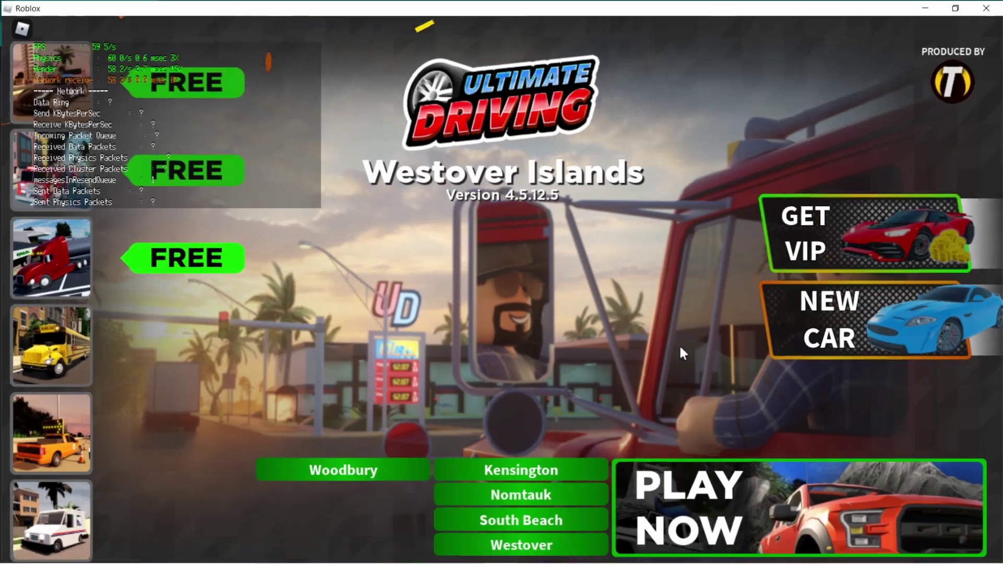
pyautogui.moveTo(270, 562)
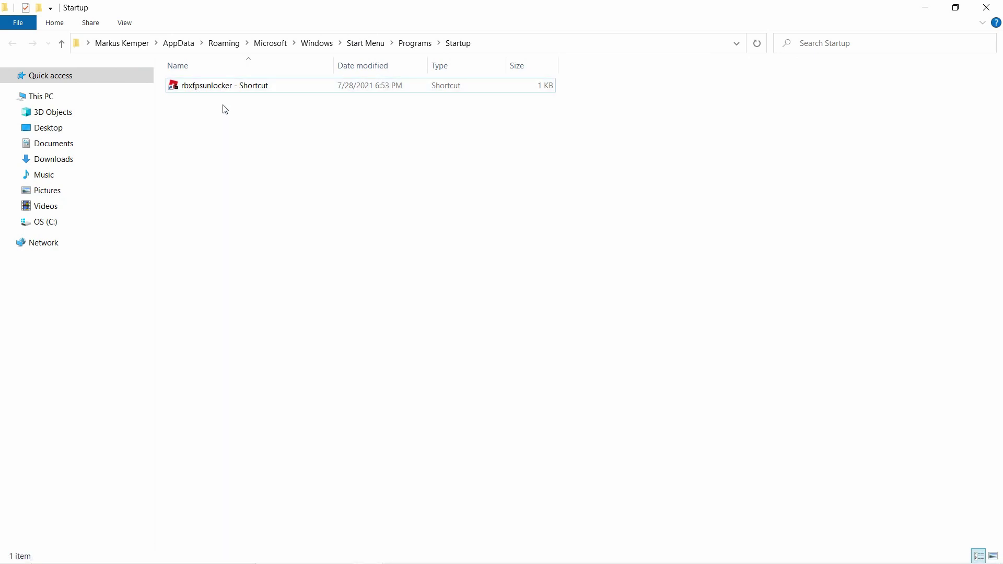
# Bring the Roblox game window back to the front with Alt+Tab
pyautogui.hotkey('alt', 'Tab')
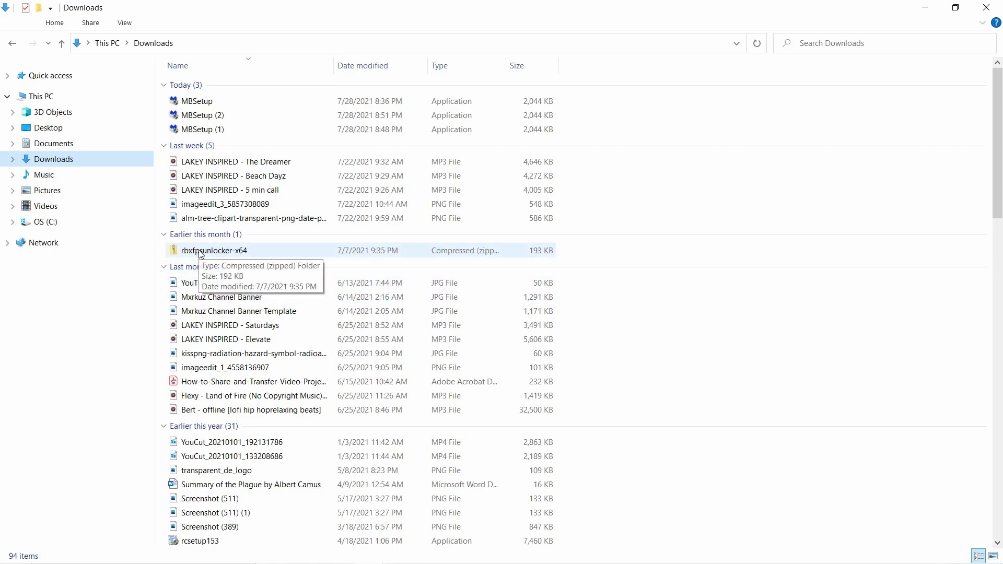
# Open the Run dialog from Windows search, then cancel it
pyautogui.click(66, 550)
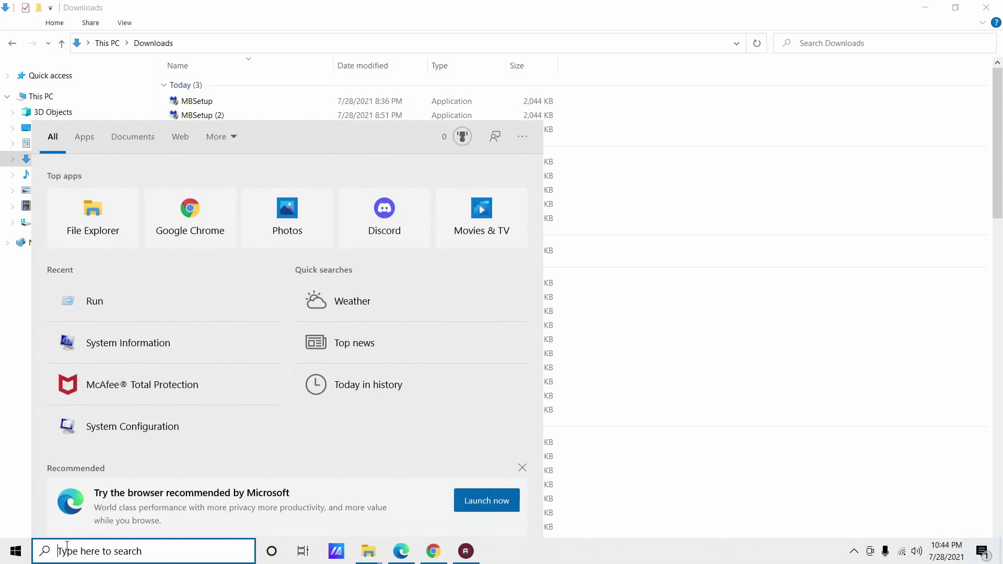
pyautogui.write('run')
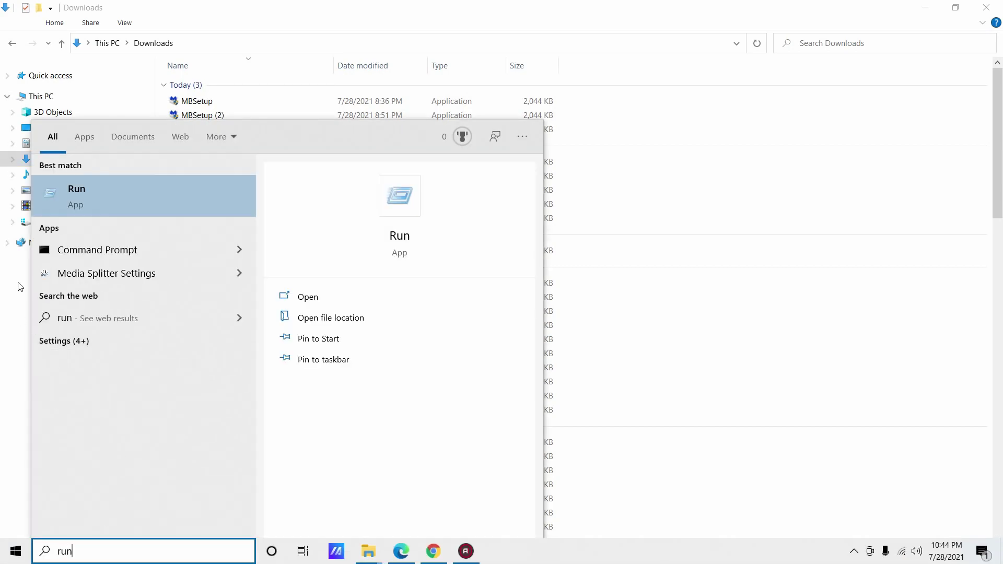
pyautogui.click(103, 214)
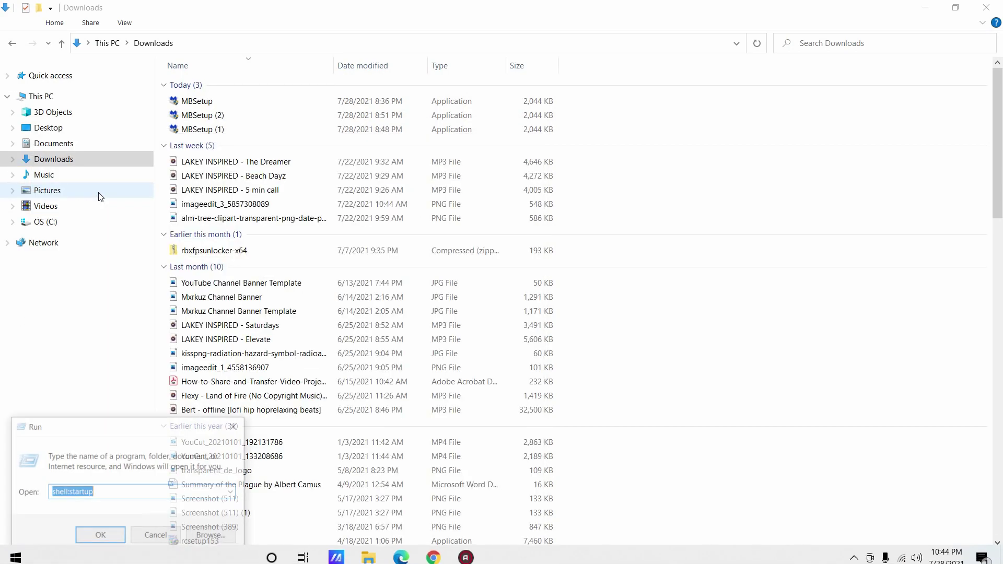
pyautogui.click(235, 426)
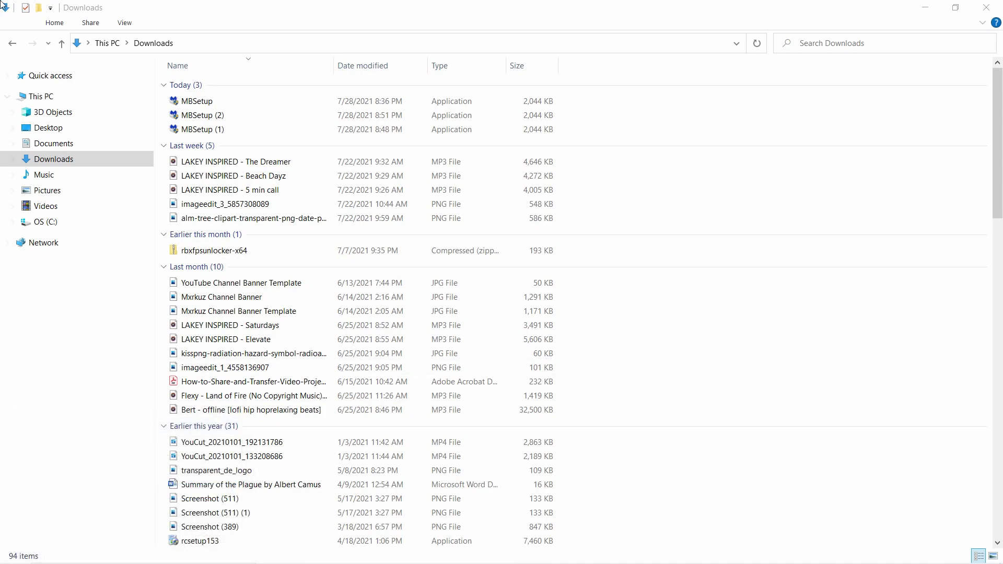
# Open the rbxfpsunlocker-x64 zip and launch the rbxfpsunlocker app inside it
pyautogui.click(249, 255)
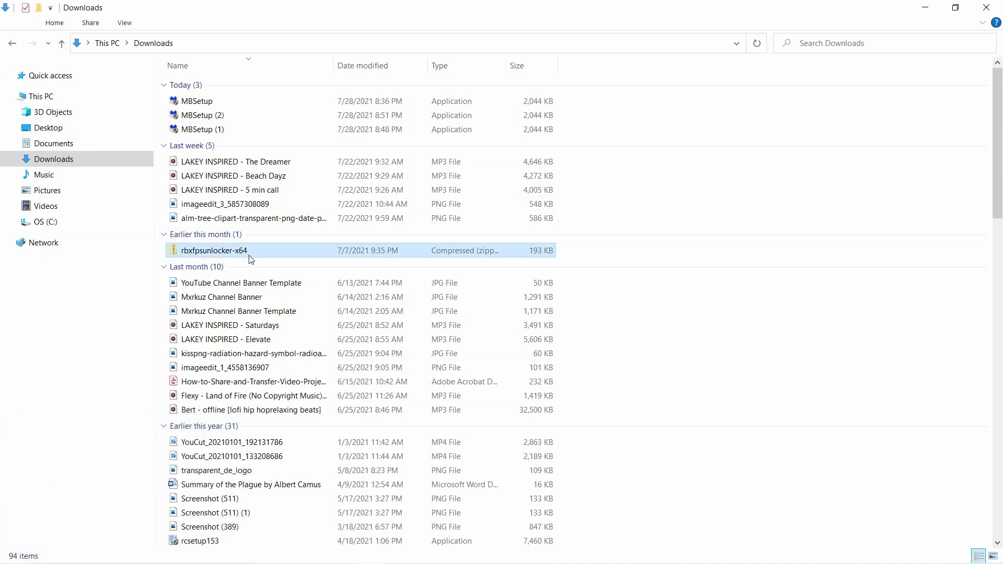
pyautogui.rightClick(250, 255)
pyautogui.click(216, 268)
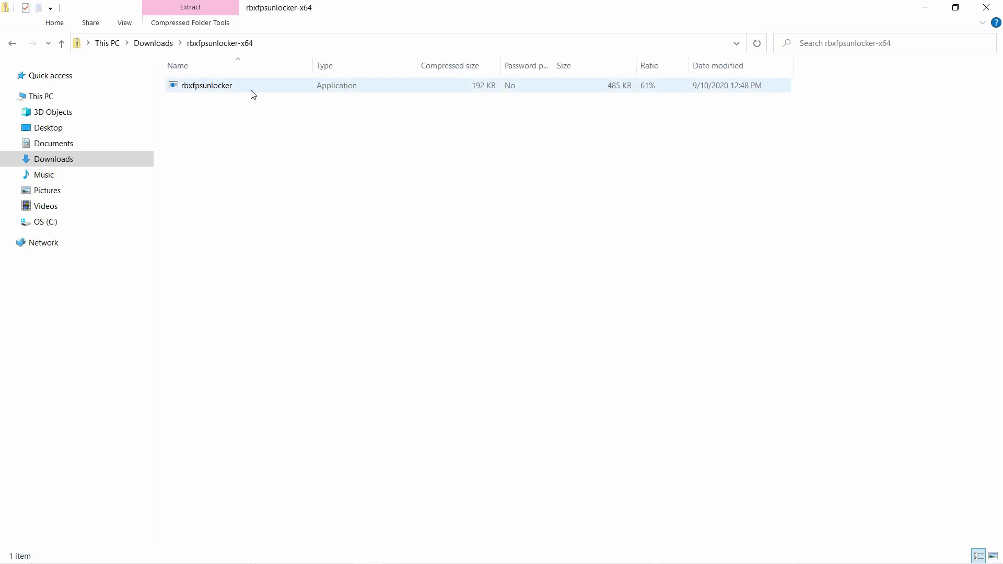
pyautogui.rightClick(227, 81)
pyautogui.click(208, 92)
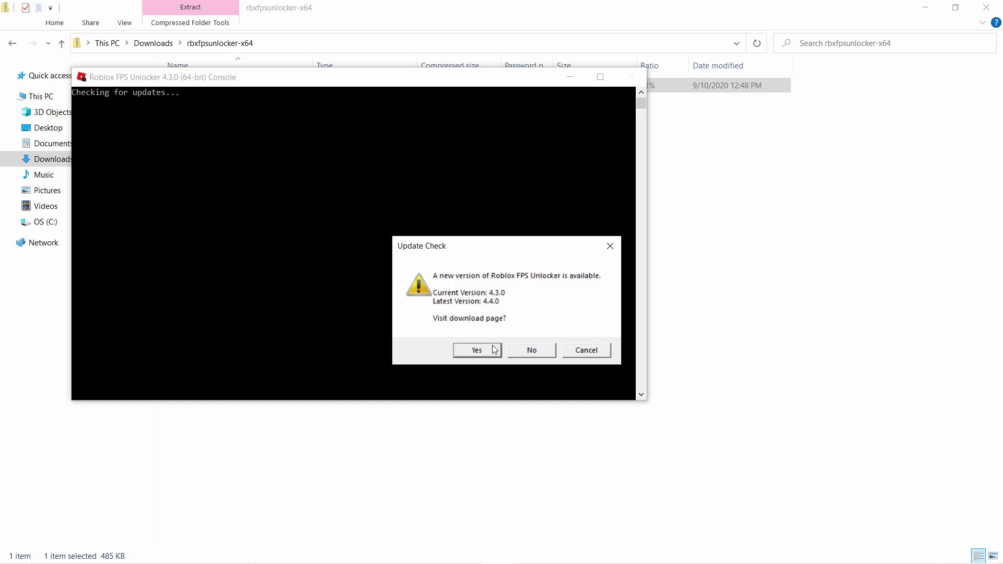
# Accept the update prompt and scroll through the v4.4.0 release notes and assets on GitHub
pyautogui.click(476, 349)
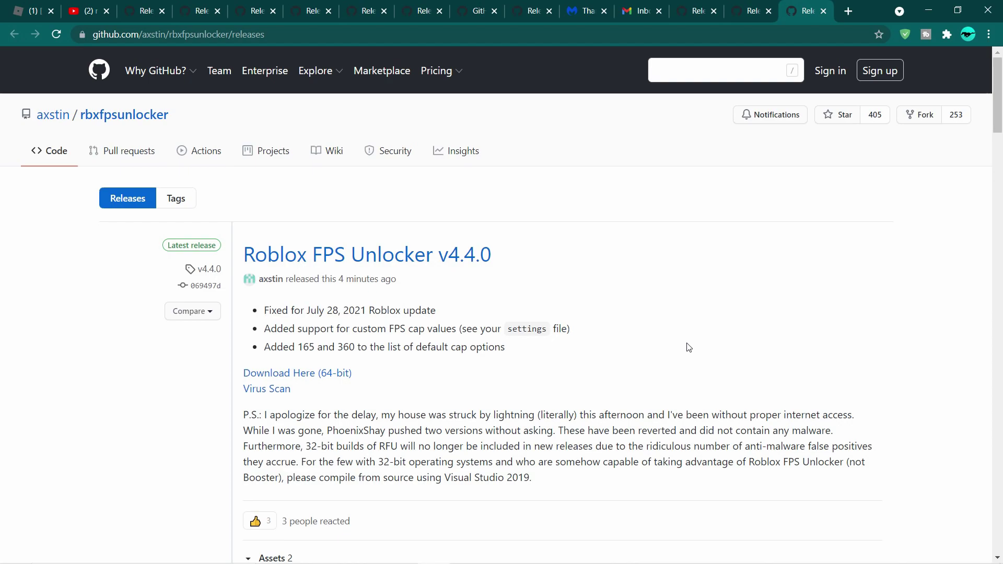
pyautogui.scroll(-2, 688, 348)
pyautogui.scroll(2, 687, 343)
pyautogui.scroll(-2, 405, 316)
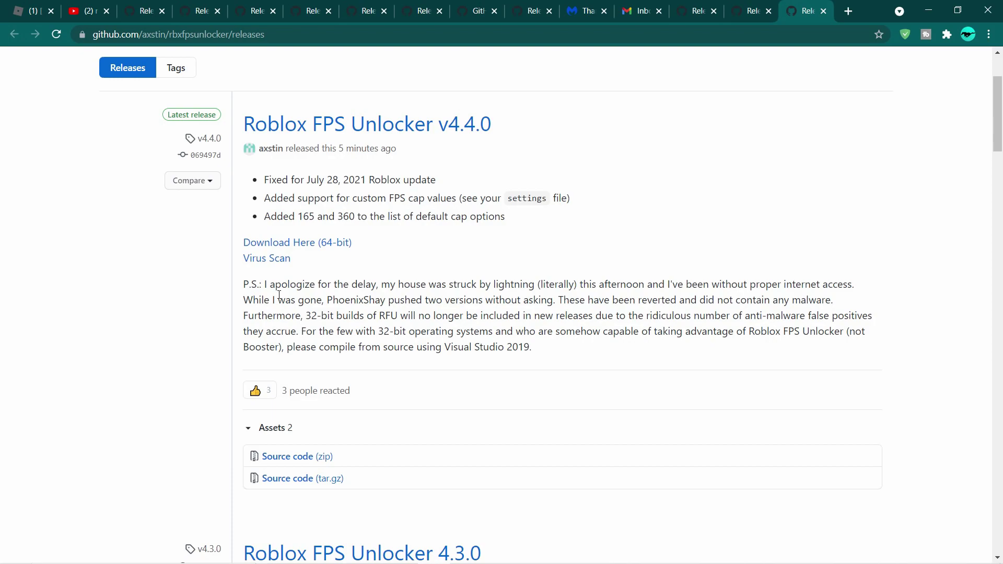
pyautogui.scroll(2, 279, 295)
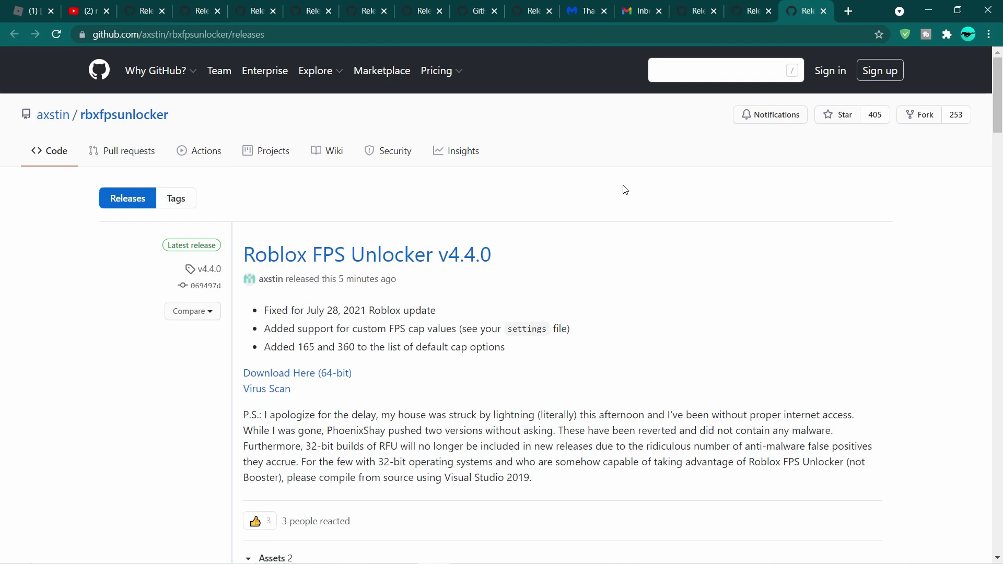
pyautogui.scroll(-1, 625, 190)
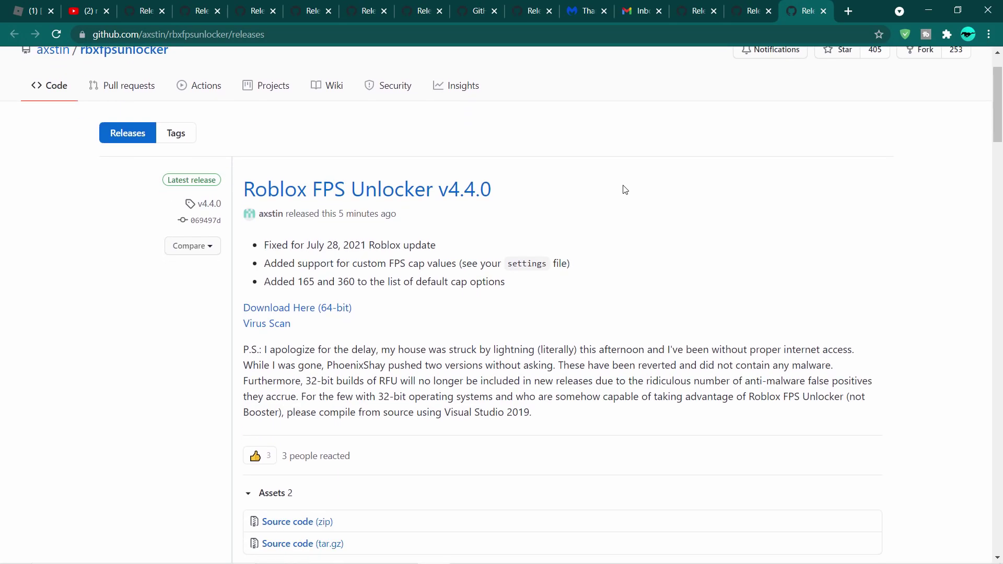
pyautogui.scroll(-1, 625, 190)
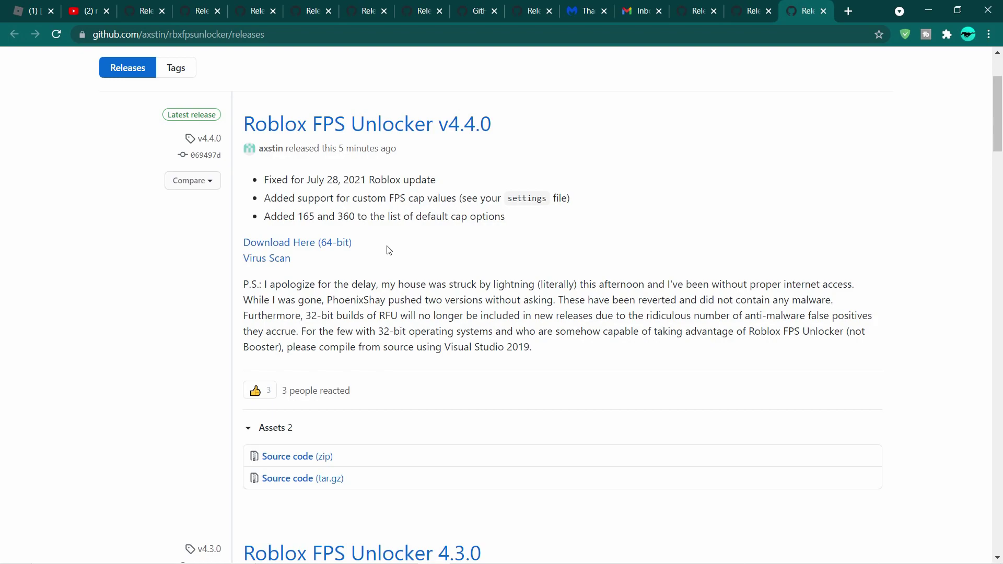
# Download the v4.4.0 64-bit build, keeping it despite the browser warning
pyautogui.click(298, 244)
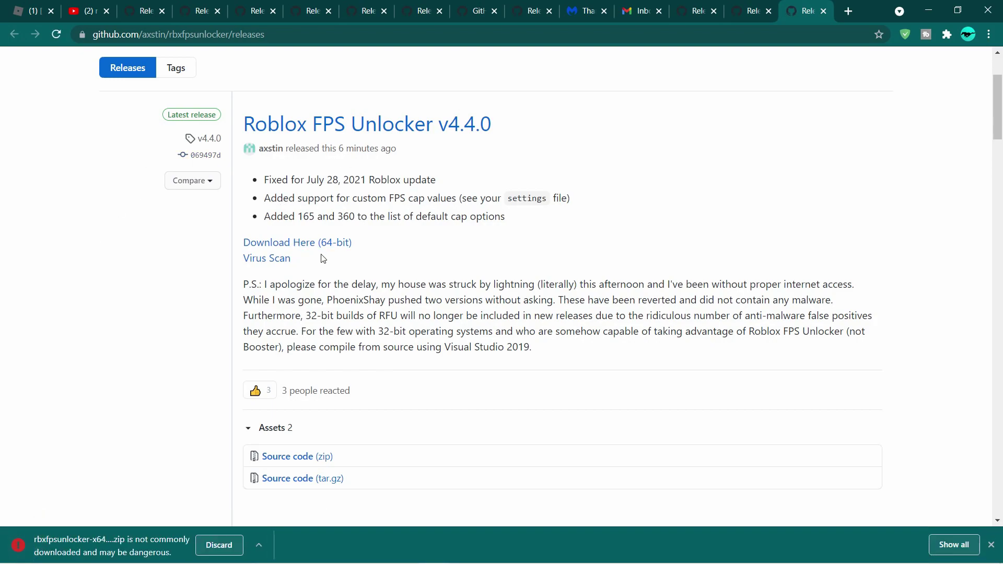
pyautogui.click(259, 547)
pyautogui.click(269, 502)
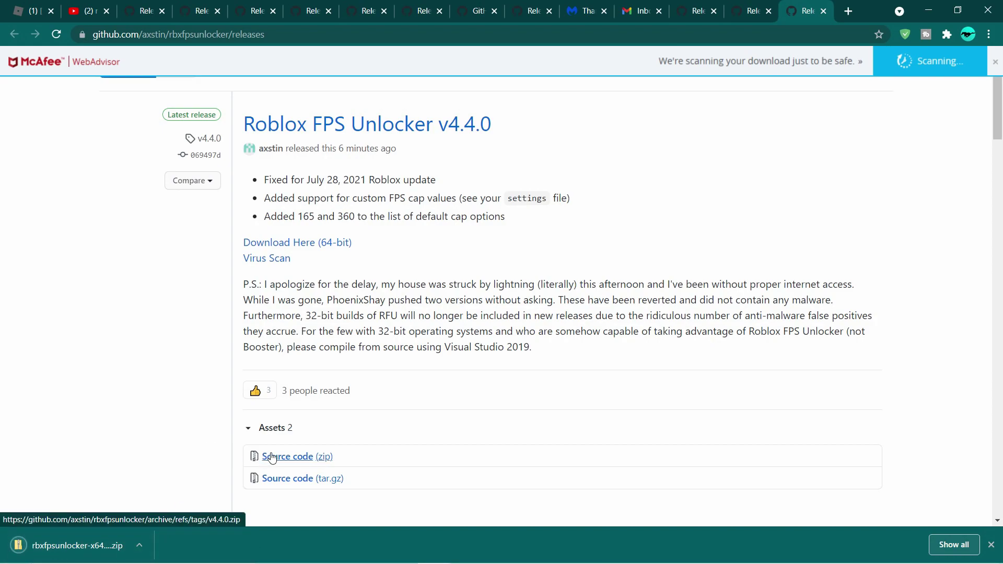
# Download both v4.4.0 source code archives, zip and tar.gz
pyautogui.click(292, 464)
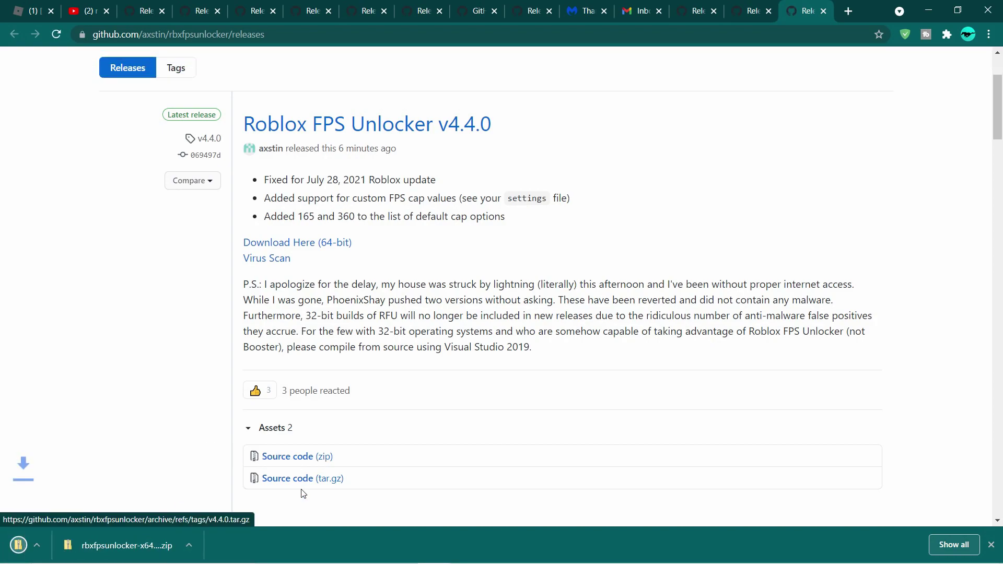
pyautogui.click(289, 479)
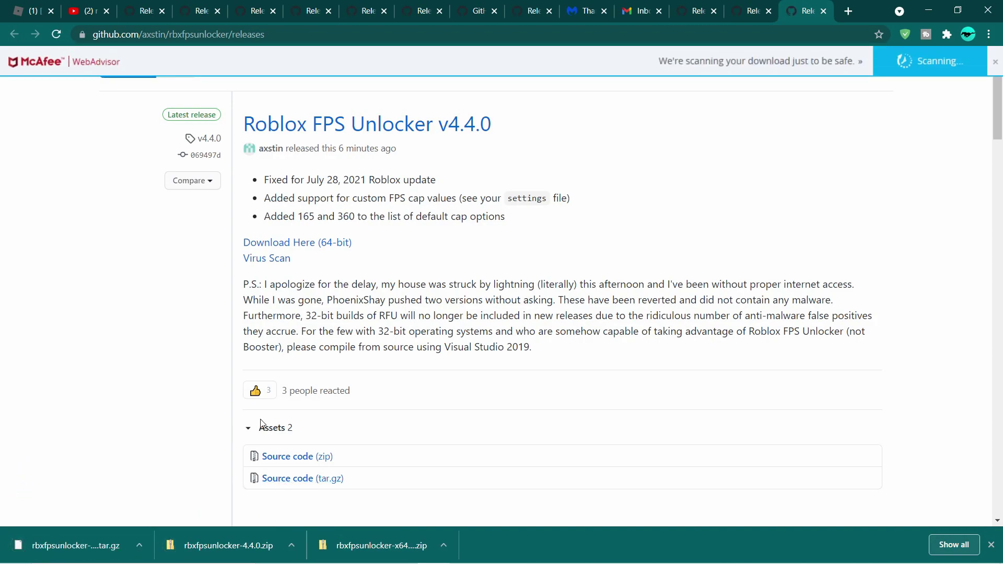
pyautogui.hotkey('alt', 'Tab')
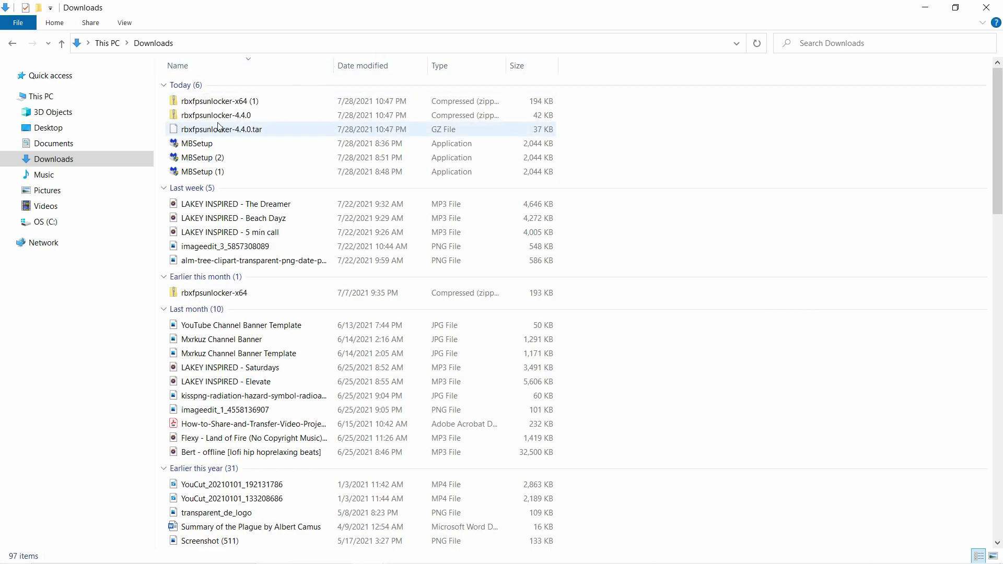
# Open the rbxfpsunlocker-x64 (1) zip, launch rbxfpsunlocker, and expand SmartScreen's More info
pyautogui.click(218, 102)
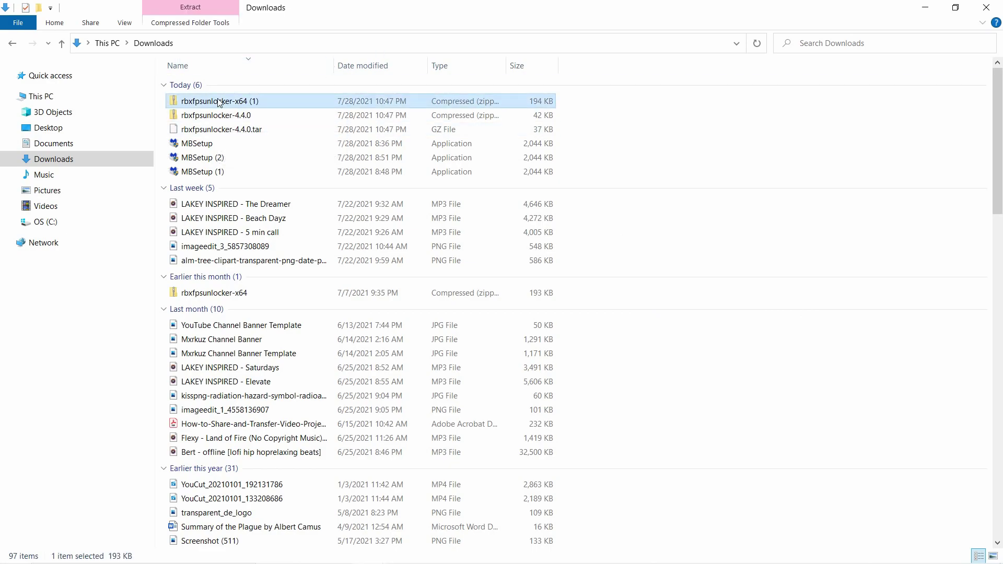
pyautogui.rightClick(270, 102)
pyautogui.click(243, 112)
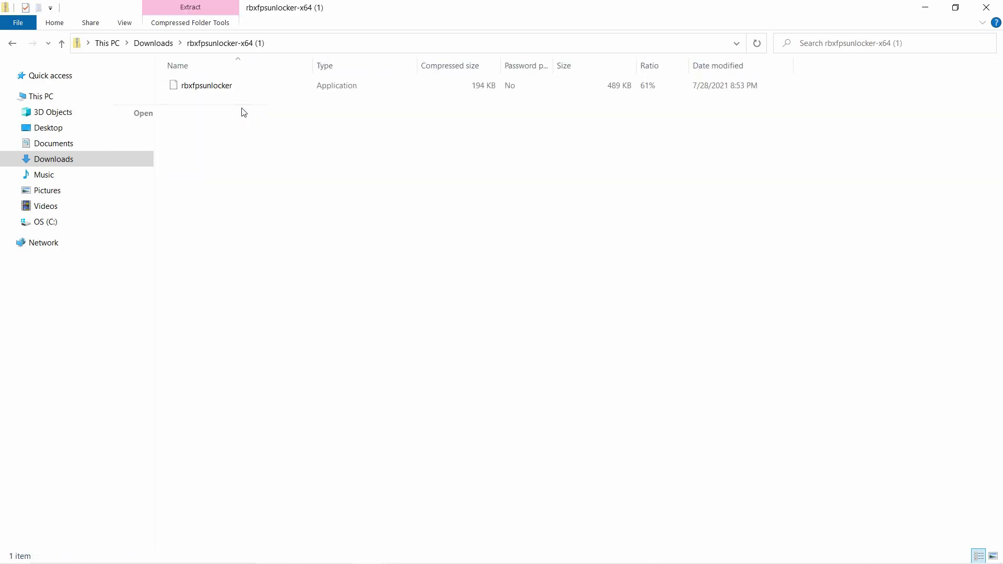
pyautogui.click(213, 89)
pyautogui.rightClick(214, 89)
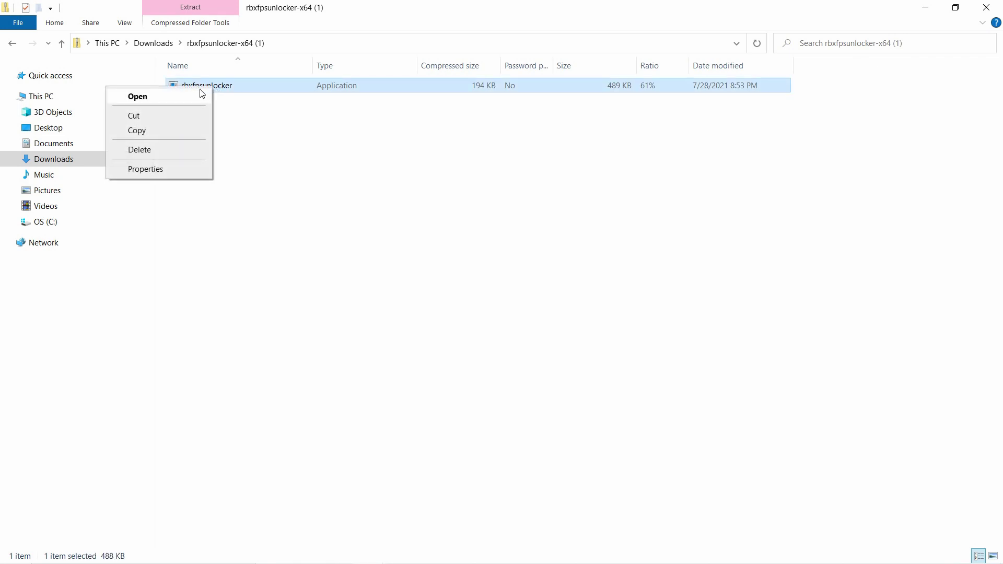
pyautogui.click(203, 95)
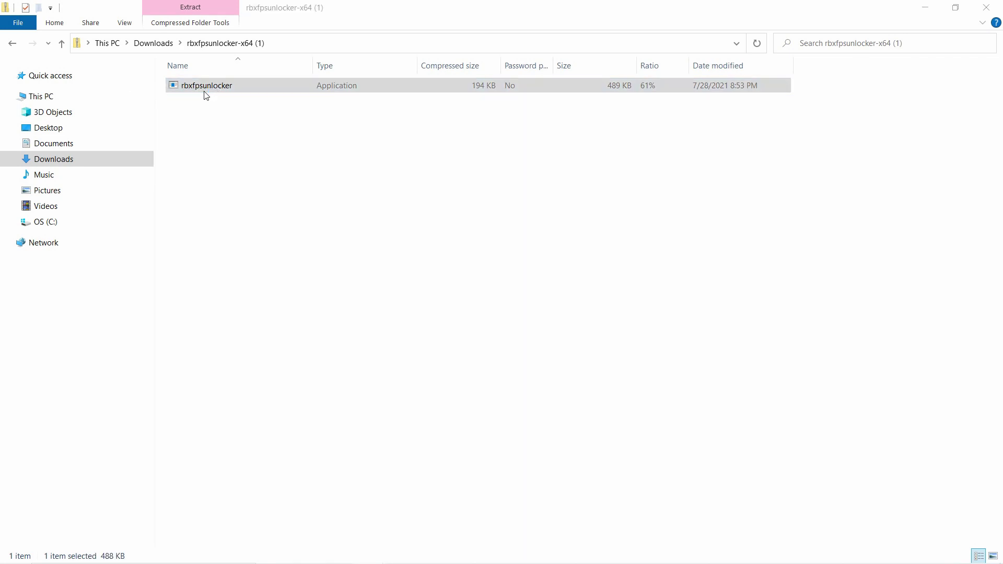
pyautogui.click(359, 195)
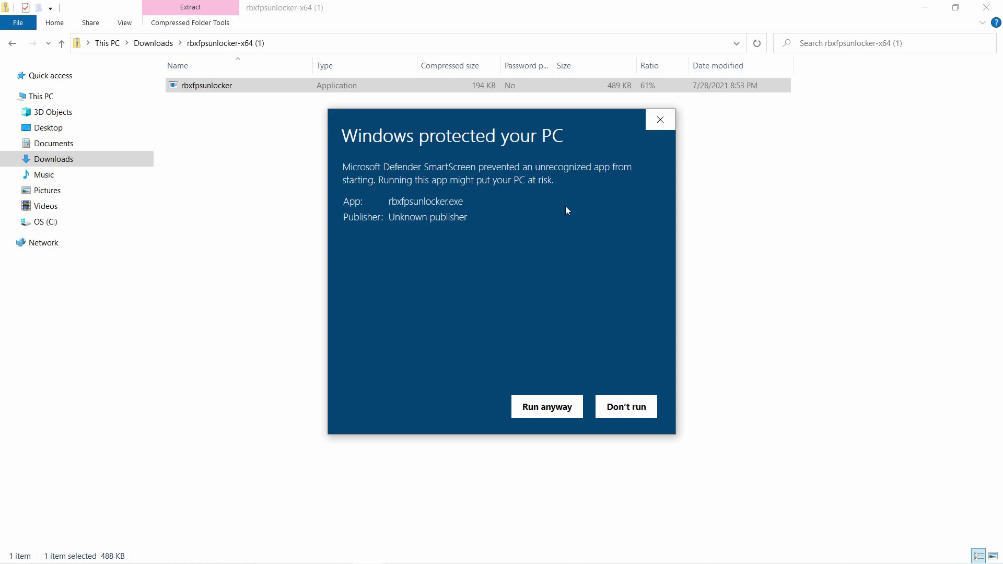
# Run the unlocker anyway and confirm Unlock Roblox Player is ticked in its tray menu
pyautogui.click(548, 410)
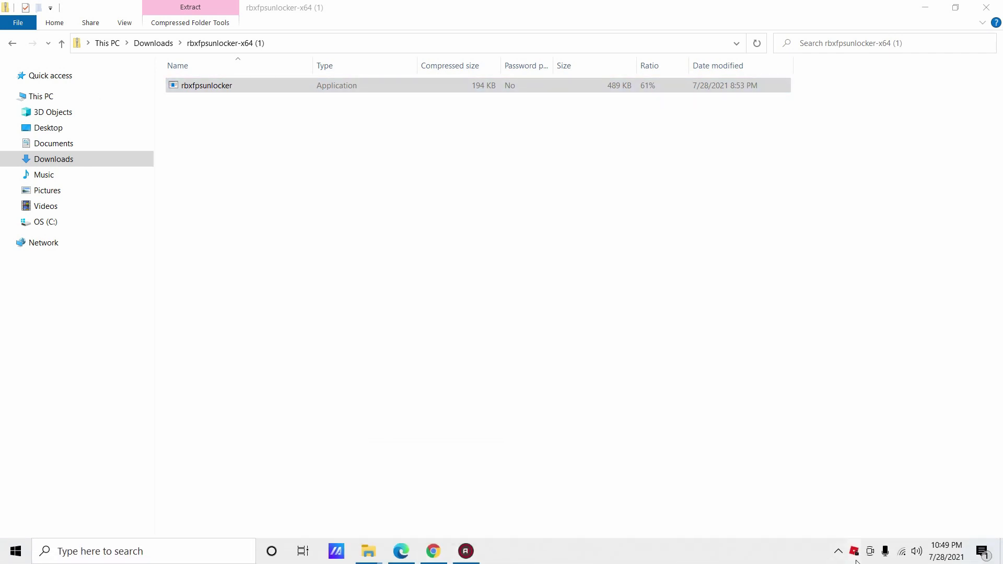
pyautogui.rightClick(854, 557)
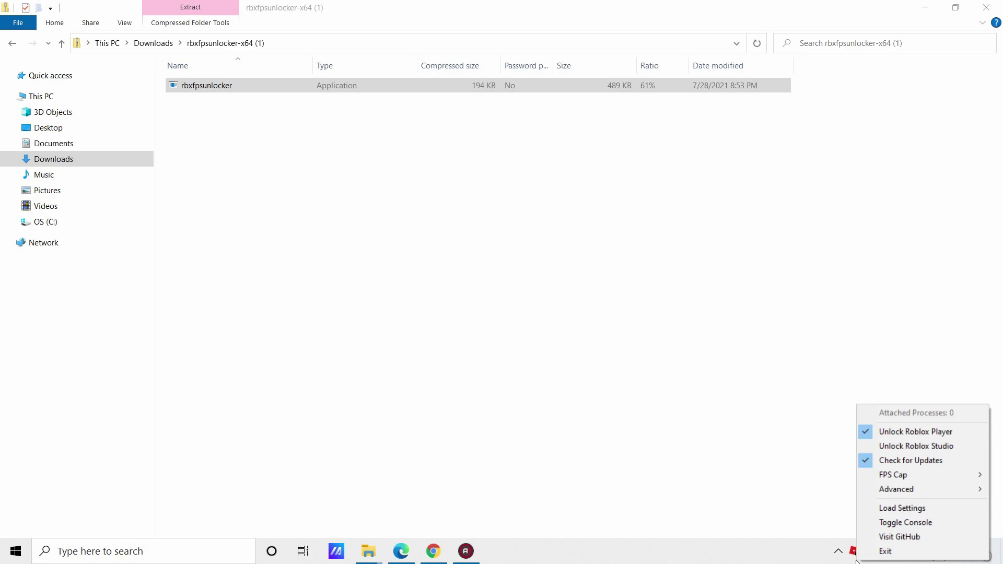
pyautogui.click(813, 542)
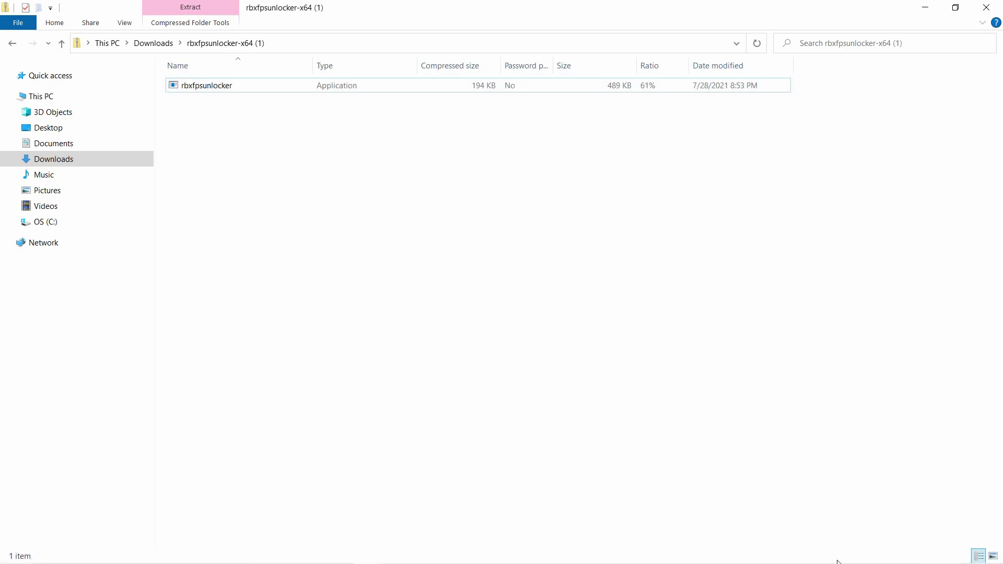
pyautogui.click(853, 552)
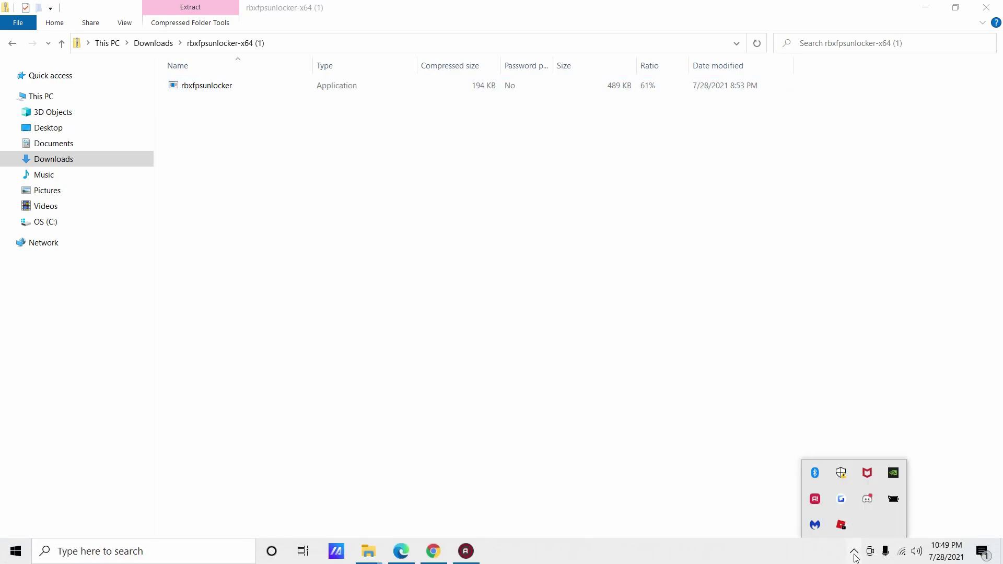
pyautogui.click(855, 555)
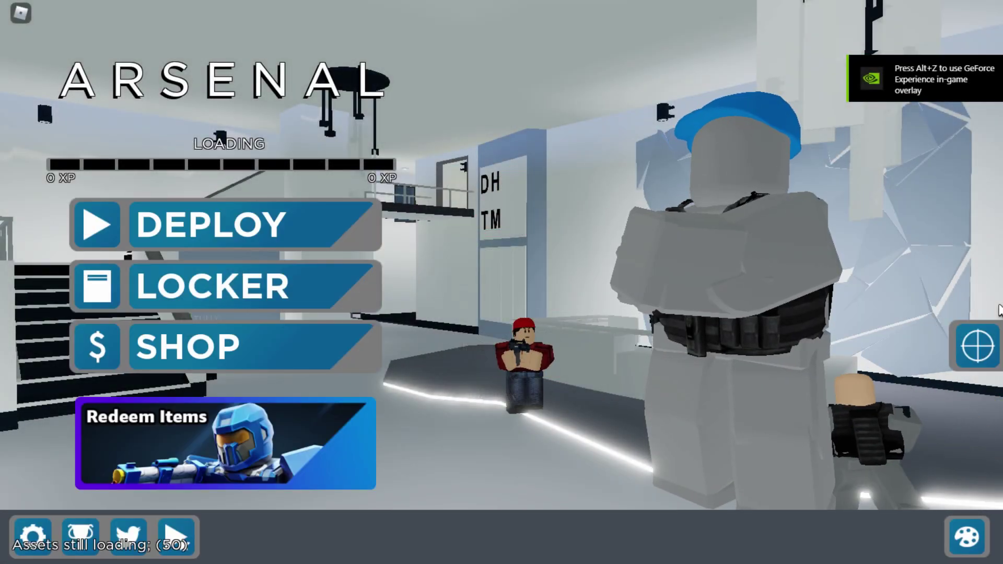
# Check Arsenal's frame rate on the stats overlay, then deploy into the match
pyautogui.hotkey('shift', 'F3')
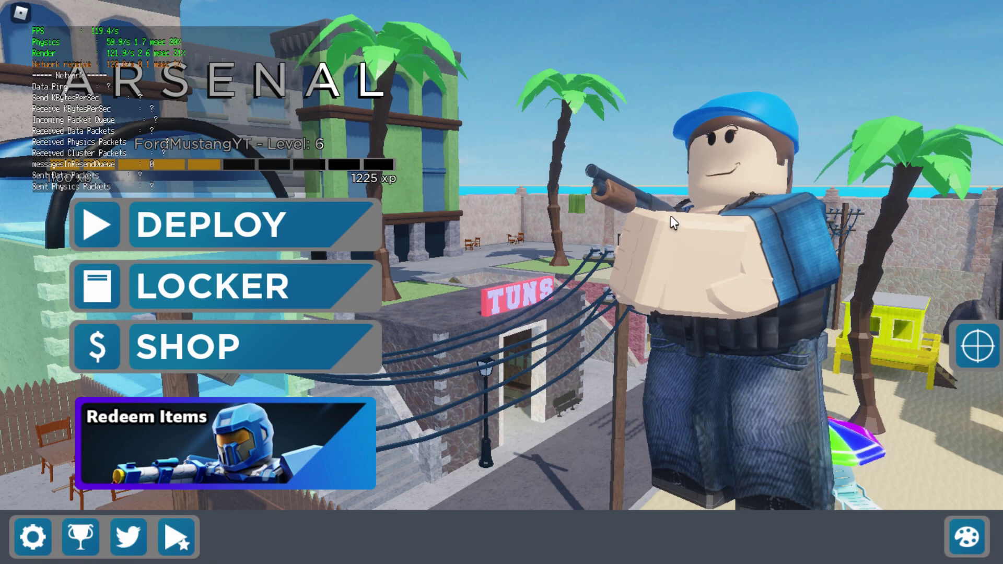
pyautogui.hotkey('shift', 'F3')
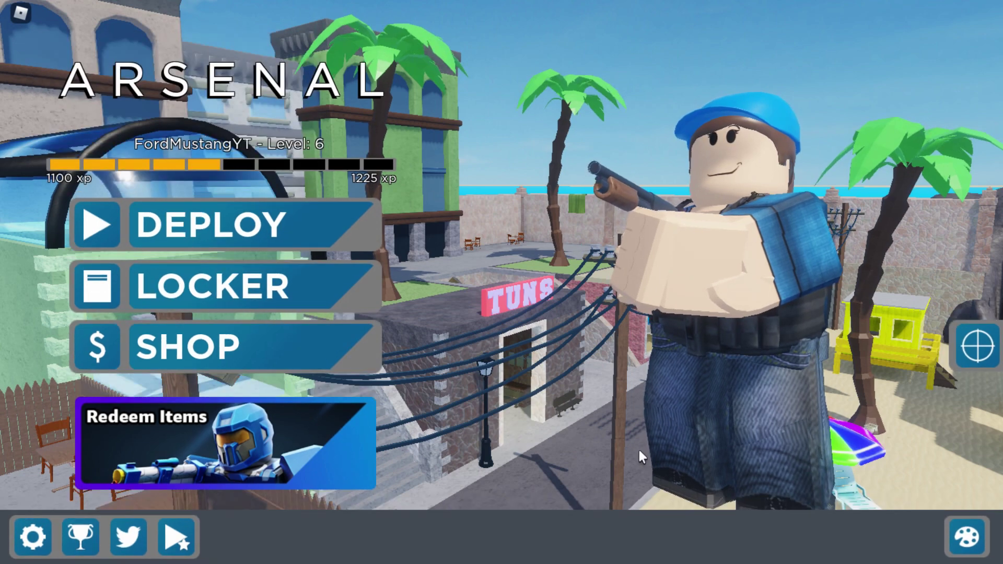
pyautogui.click(248, 210)
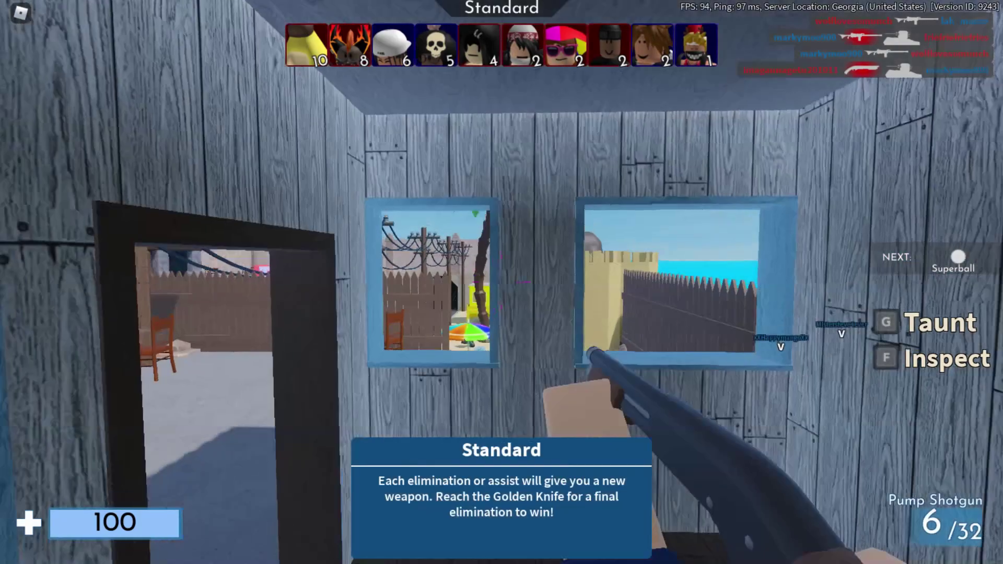
# Move through the courtyard down to the beach, firing the shotgun at enemies
pyautogui.press('w')
pyautogui.click(501, 282)
pyautogui.click(501, 282)
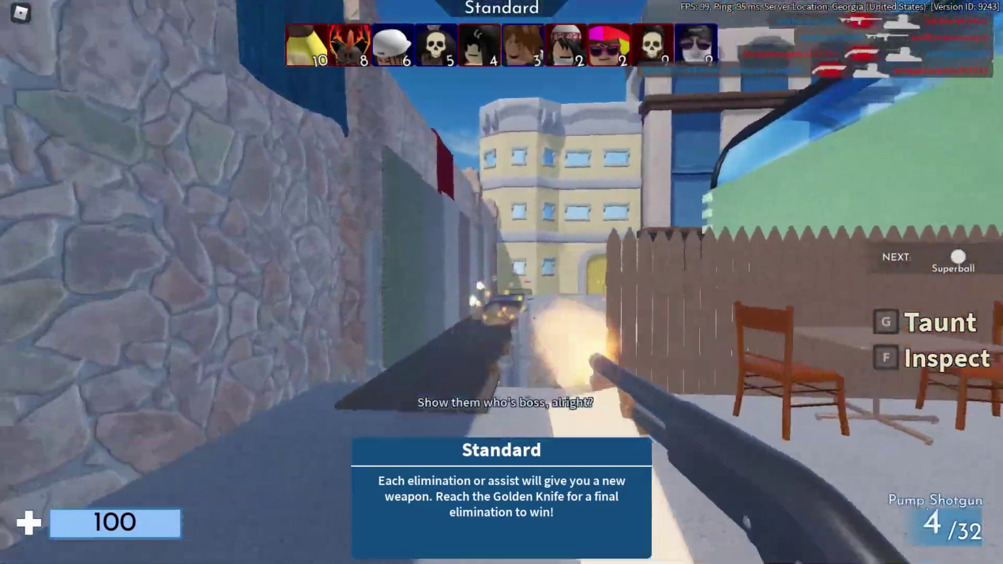
pyautogui.click(501, 282)
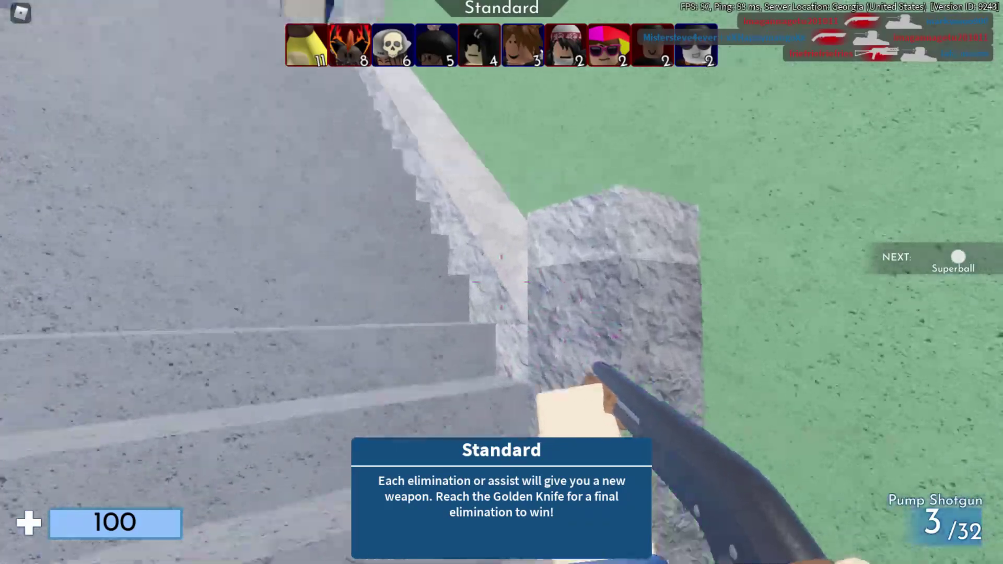
pyautogui.press('w')
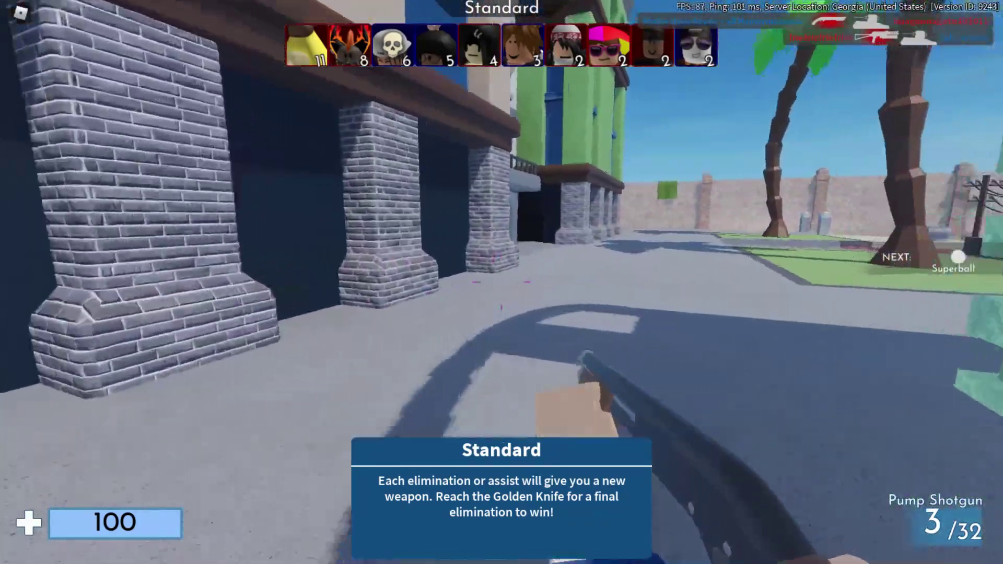
pyautogui.press('w')
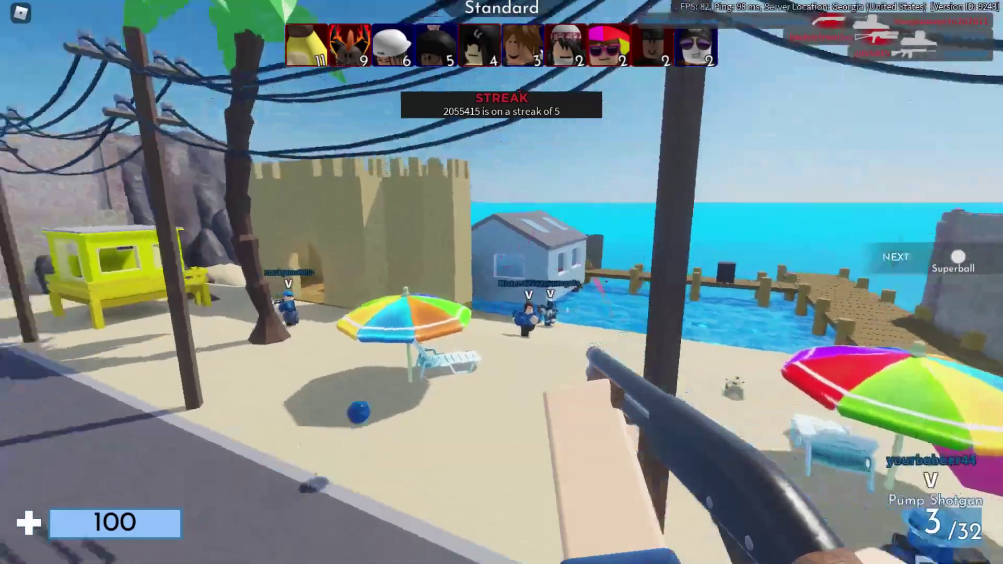
pyautogui.click(501, 282)
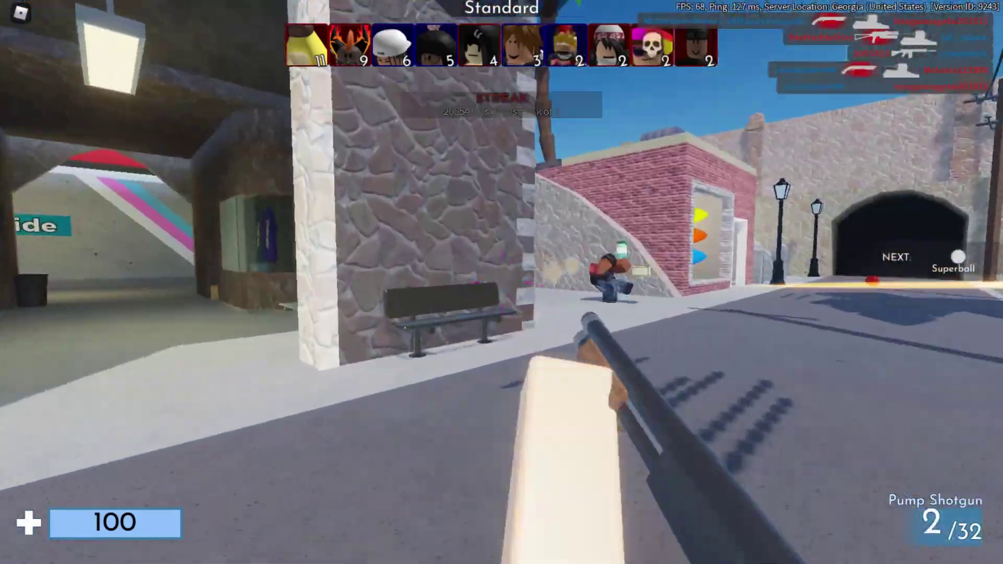
pyautogui.click(501, 282)
pyautogui.click(502, 282)
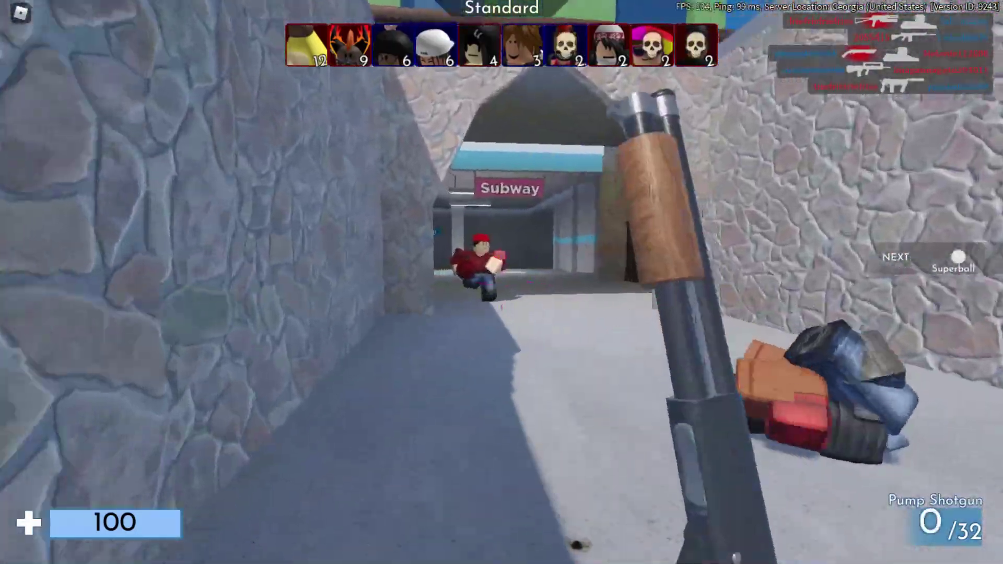
pyautogui.click(501, 282)
# Throw Superballs at an enemy near the subway, then switch to the Dagger
pyautogui.click(501, 282)
pyautogui.press('w')
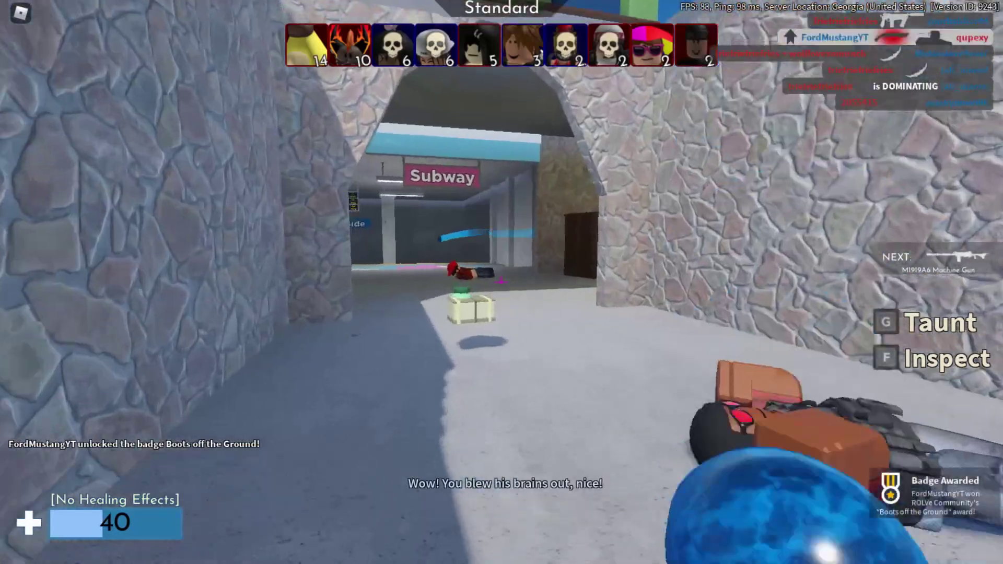
pyautogui.click(501, 282)
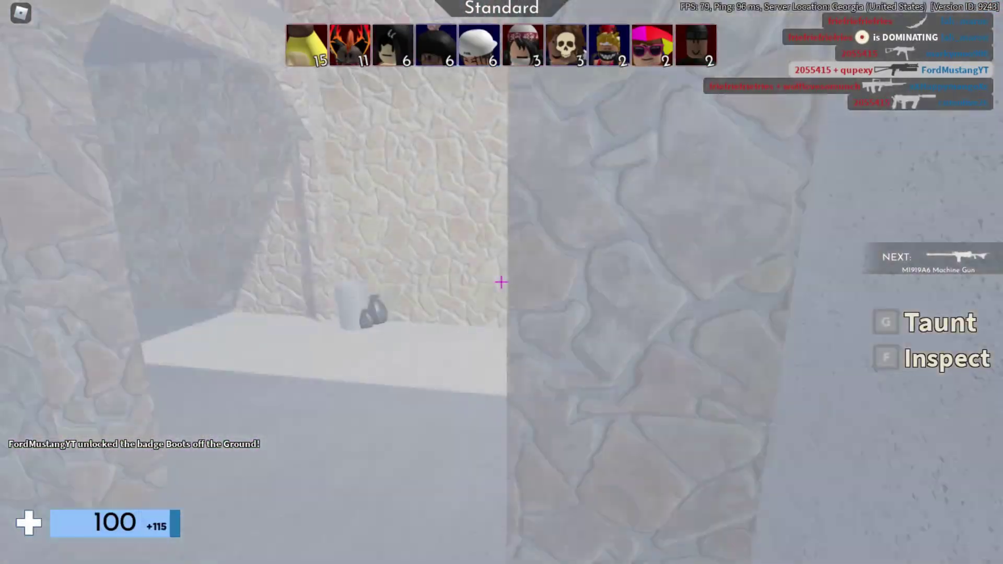
pyautogui.press('3')
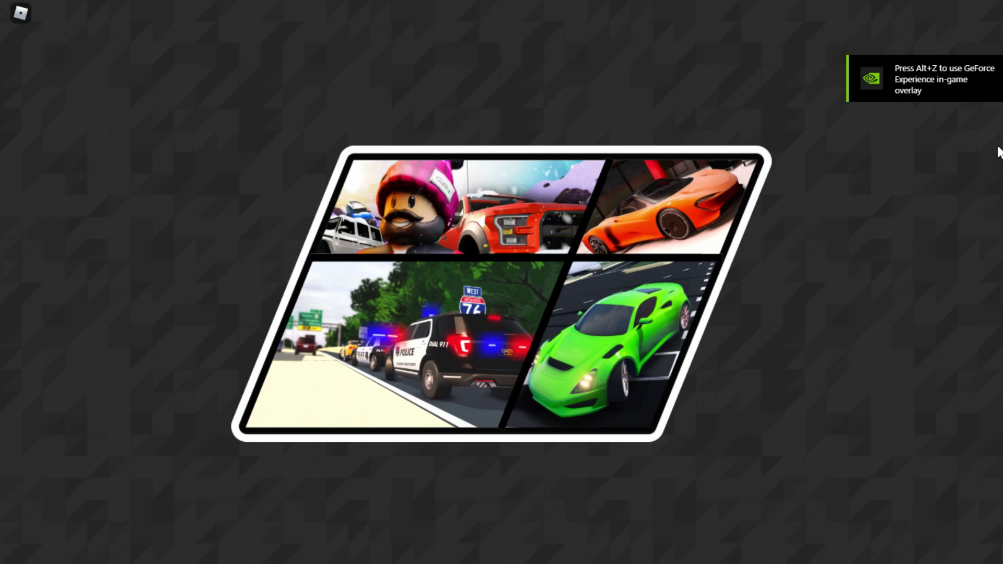
# Show and cycle the stats overlay with Shift+F3 and Shift+F2, then click PLAY NOW
pyautogui.hotkey('shift', 'F3')
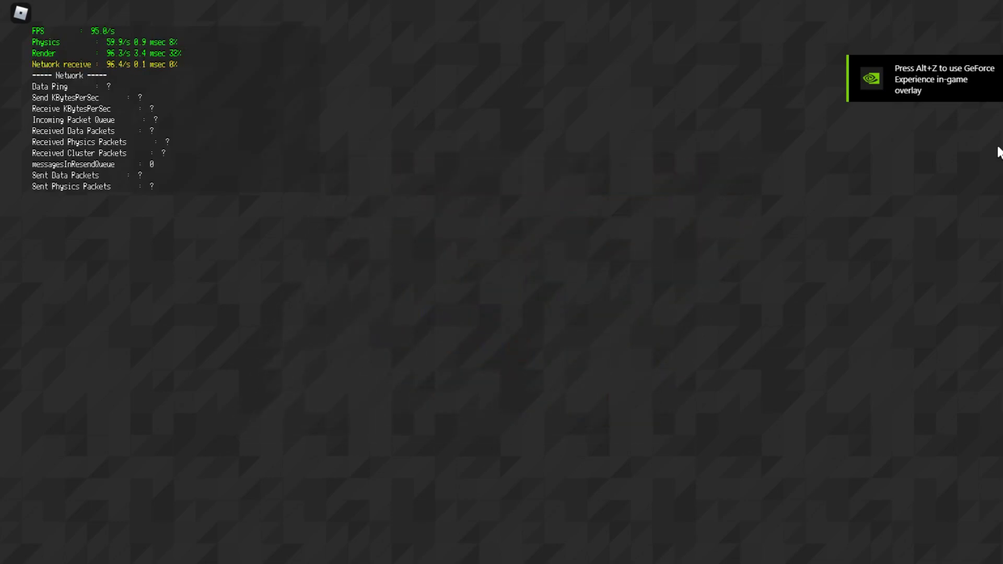
pyautogui.hotkey('shift', 'F2')
pyautogui.hotkey('shift', 'F3')
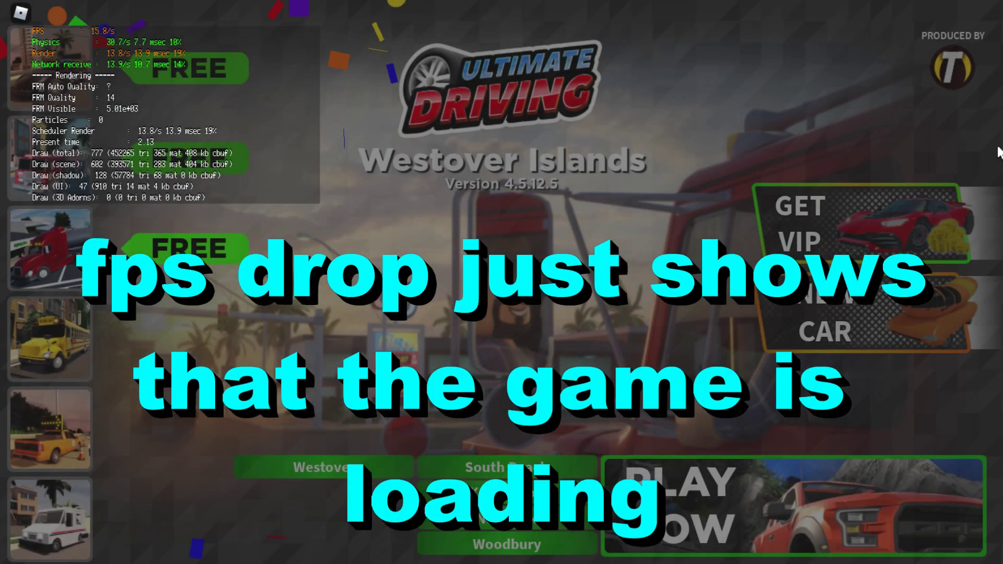
pyautogui.hotkey('shift', 'F2')
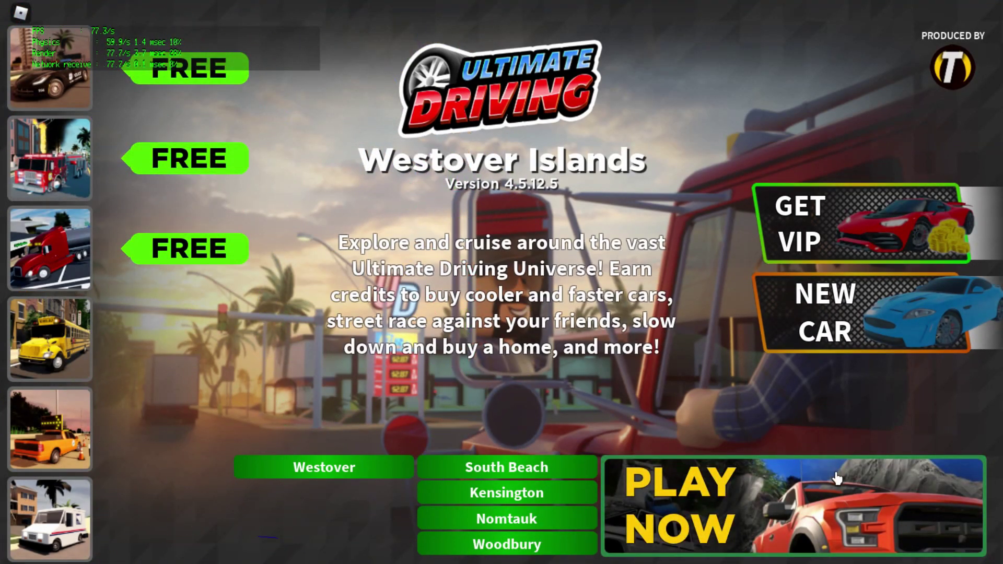
pyautogui.click(740, 509)
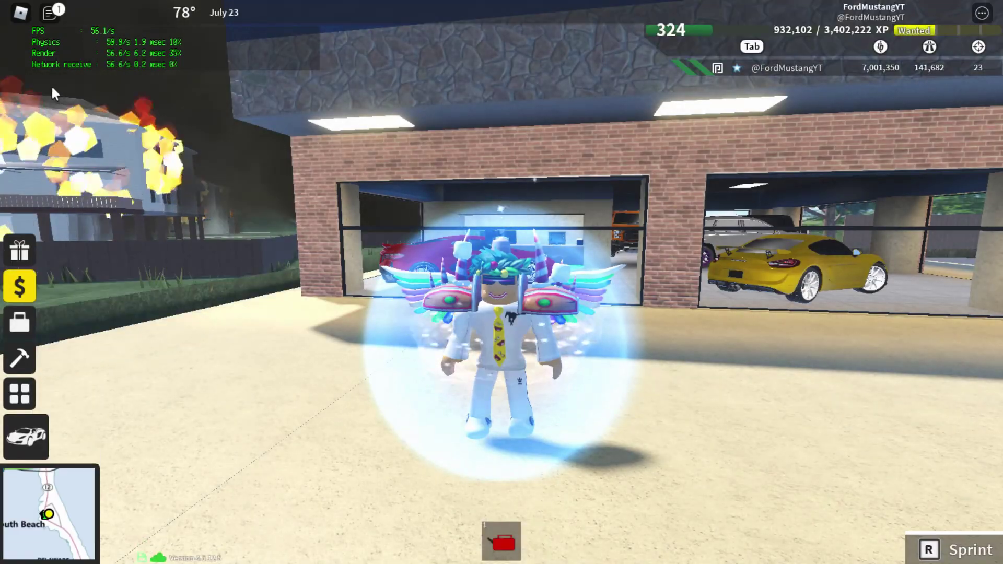
# Walk around South Beach, viewing the board, palm-lined road and parking lot, then face the camera
pyautogui.press('w')
pyautogui.press('d')
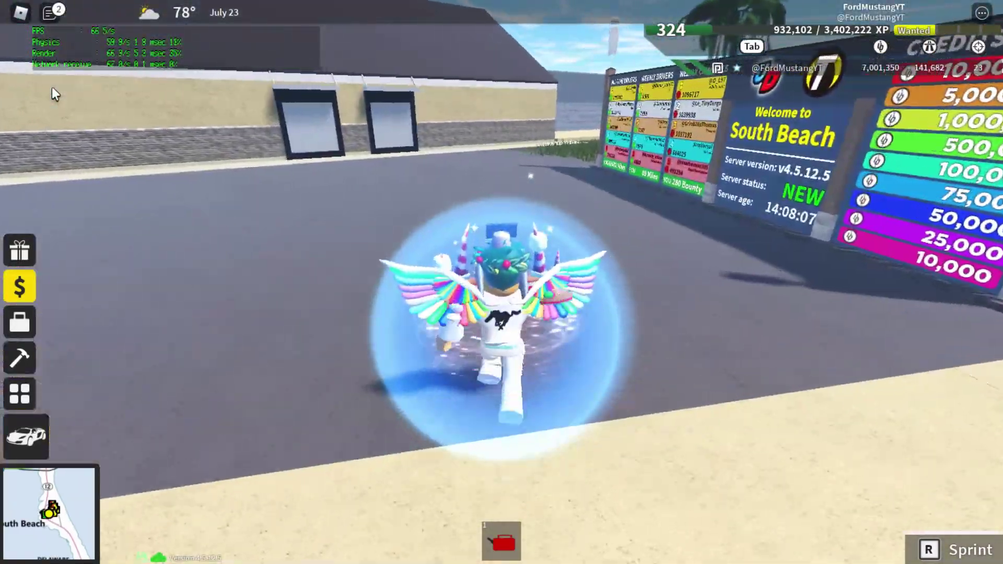
pyautogui.press('a')
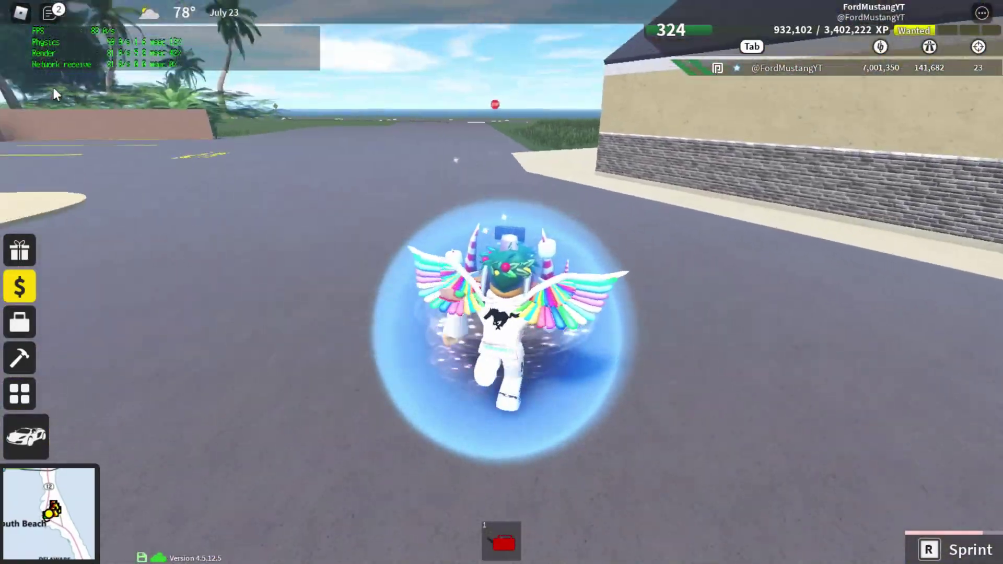
pyautogui.press('a')
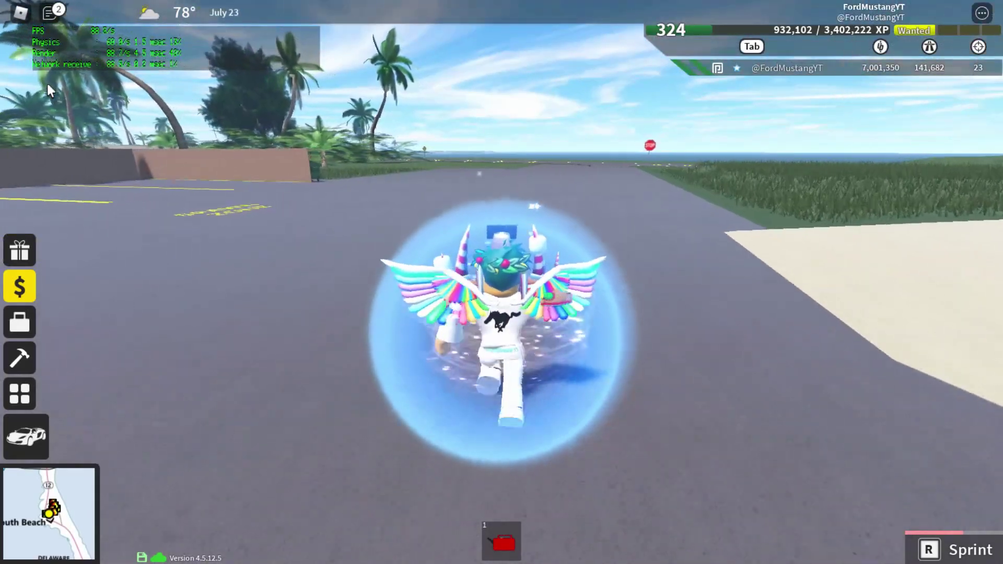
pyautogui.press('d')
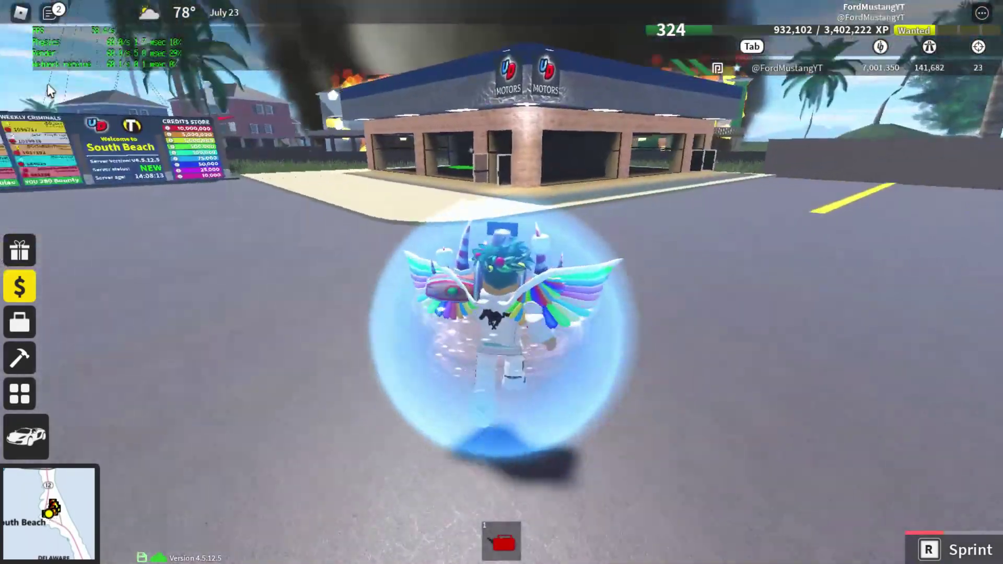
pyautogui.press('w')
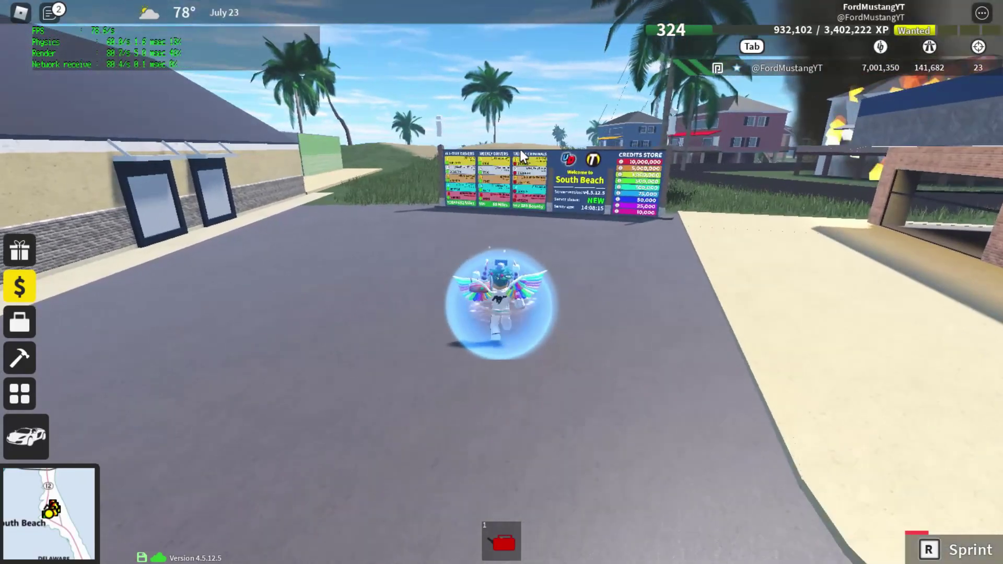
pyautogui.press('s')
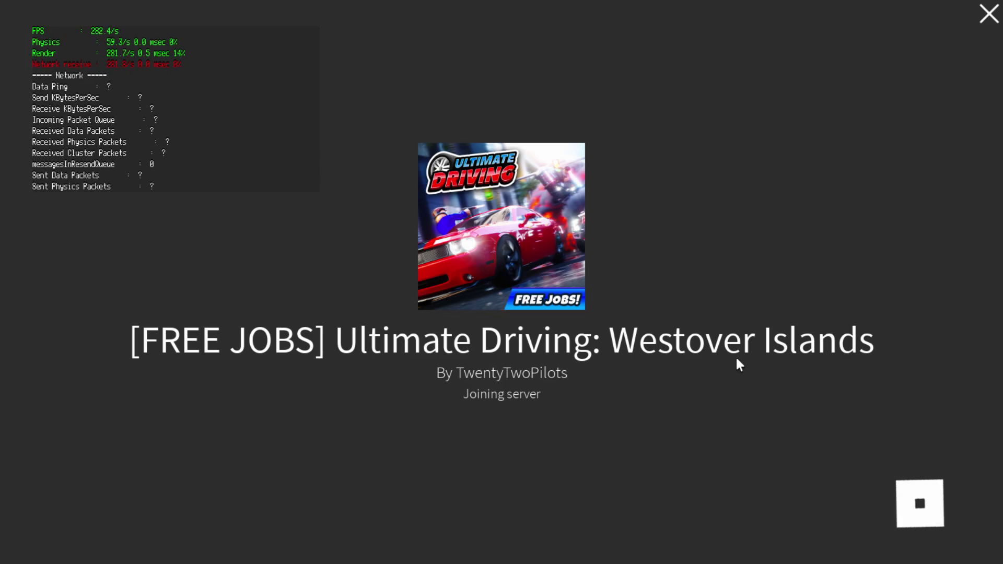
# Toggle the stats overlay between rendering and network details while loading, then choose PLAY NOW
pyautogui.hotkey('shift', 'F2')
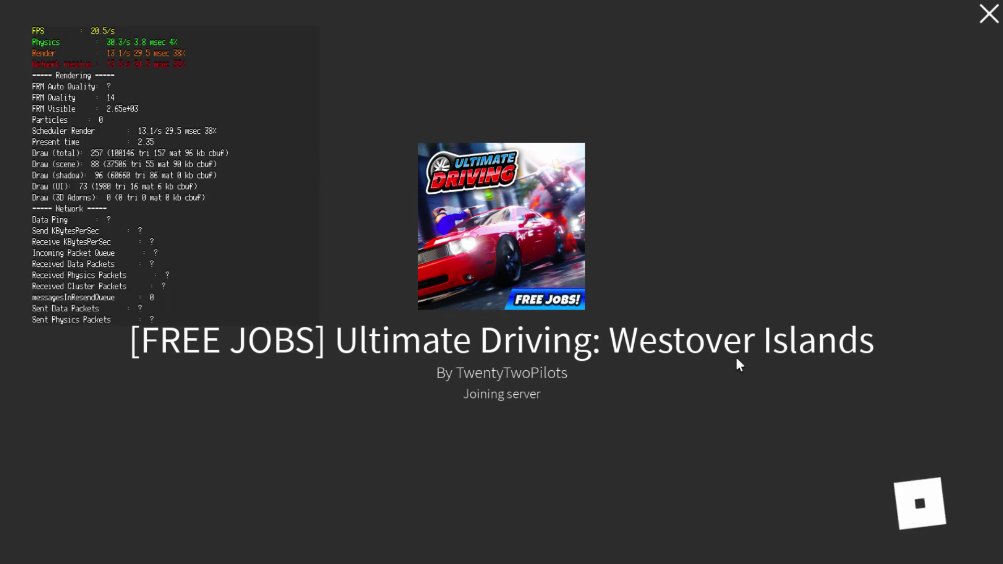
pyautogui.hotkey('shift', 'F3')
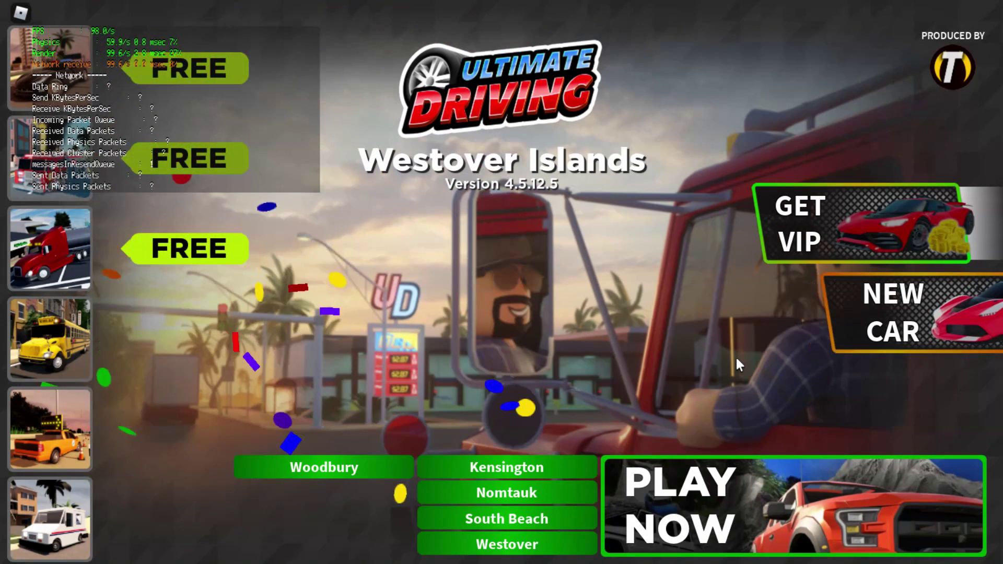
pyautogui.click(736, 504)
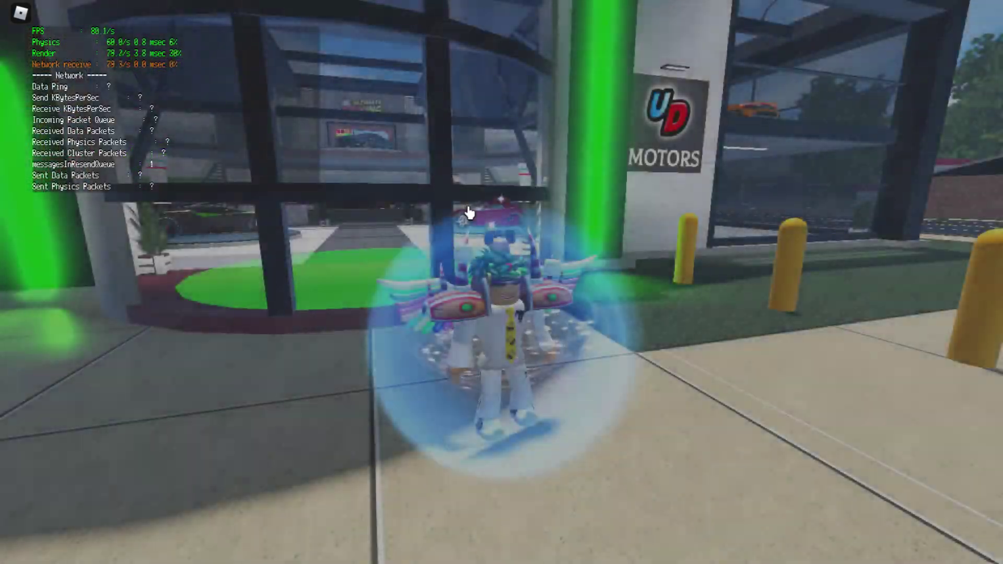
# Run the avatar across the road to the bus stop and green car-spawn pad, then back
pyautogui.press('a')
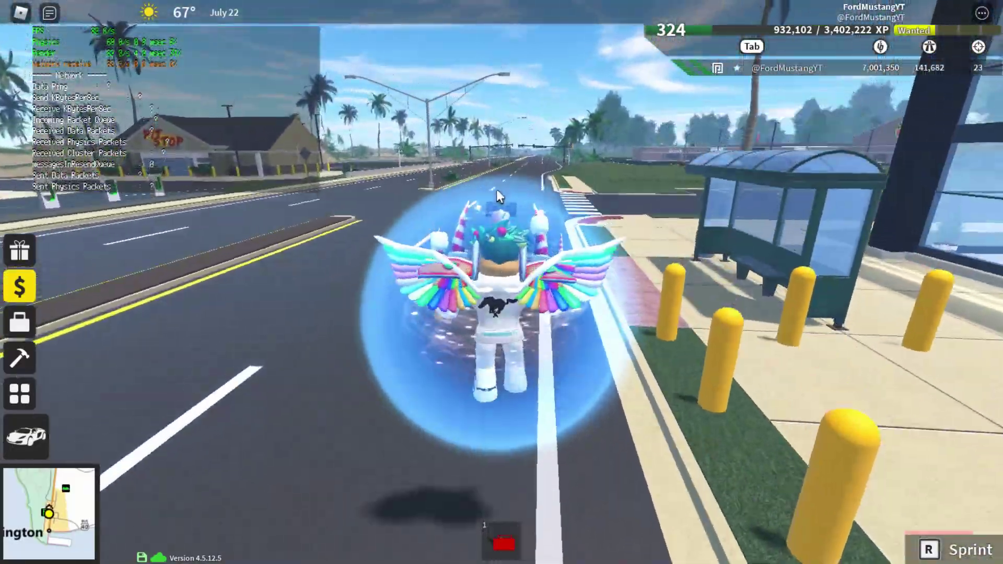
pyautogui.press('d')
pyautogui.press('w')
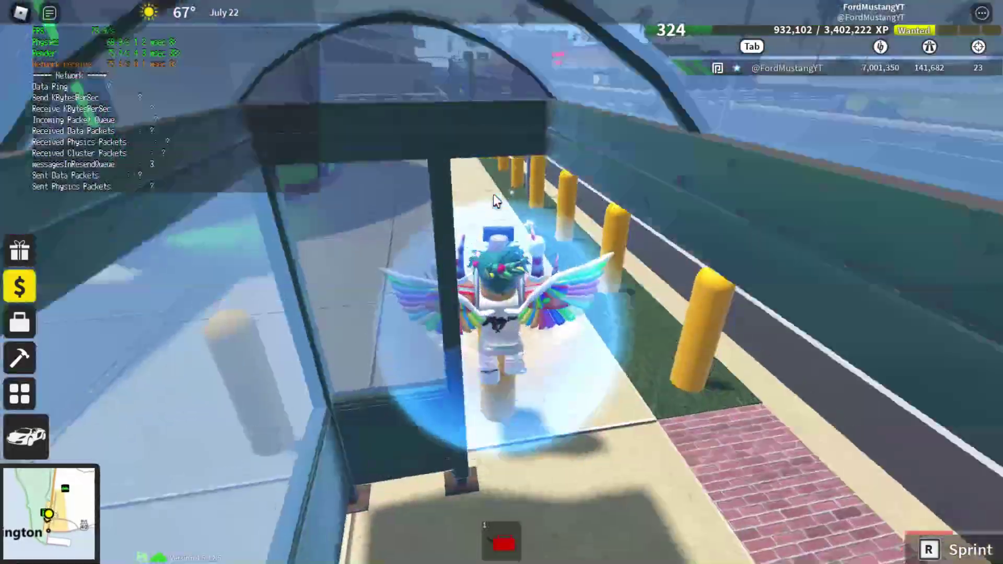
pyautogui.press('s')
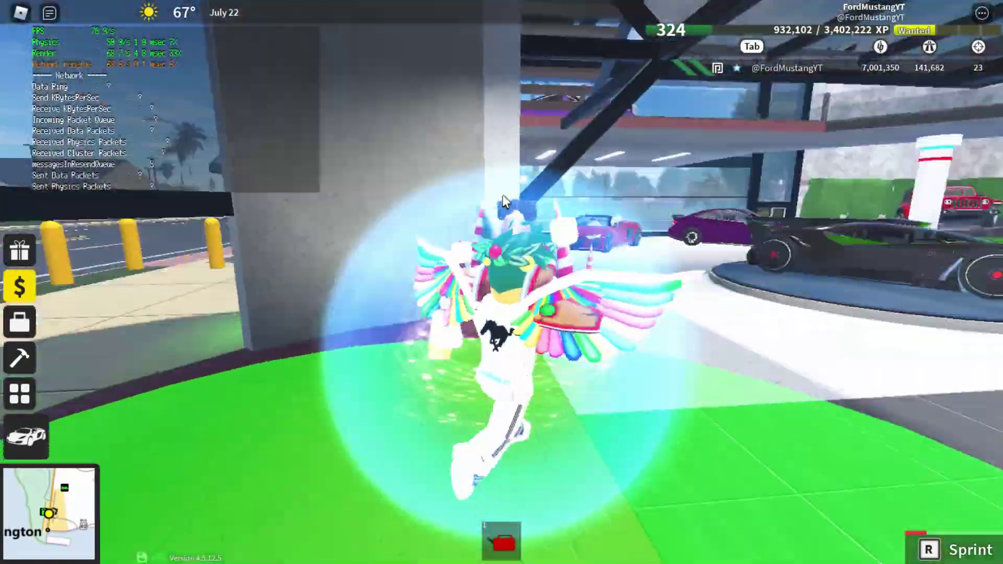
pyautogui.press('w')
# Run to the Medical Drive intersection, then turn around and walk back from the leaderboard wall
pyautogui.press('w')
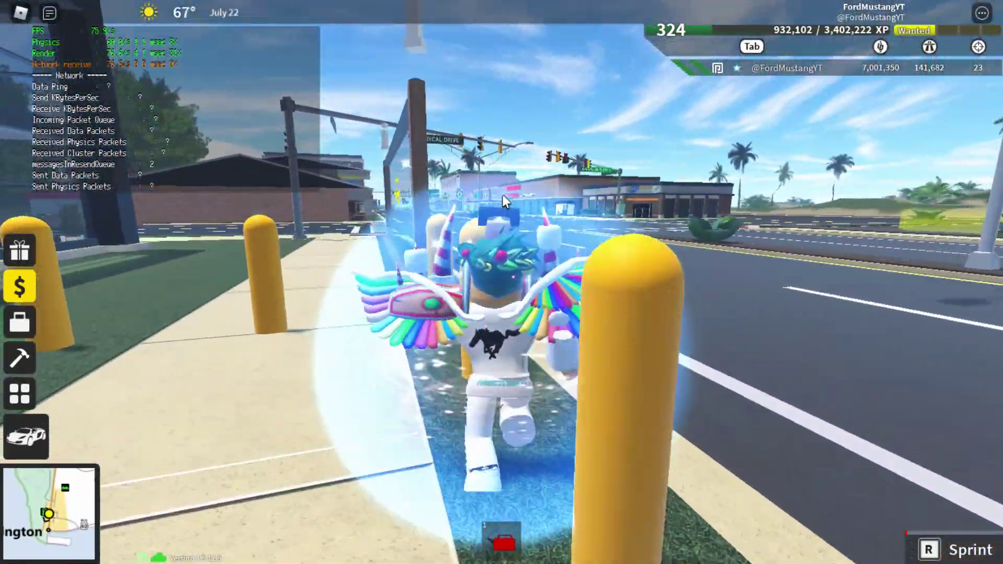
pyautogui.press('w')
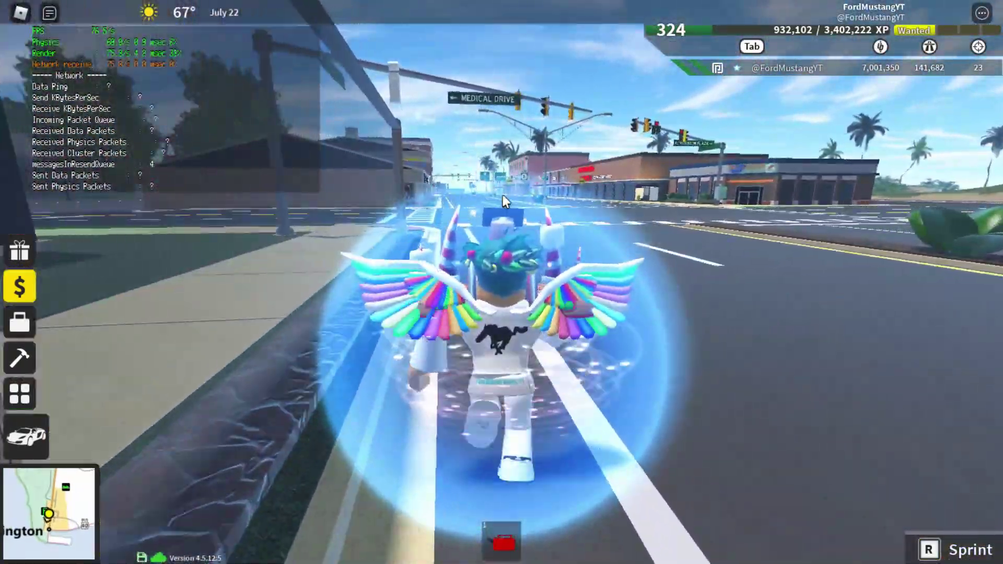
pyautogui.press('w')
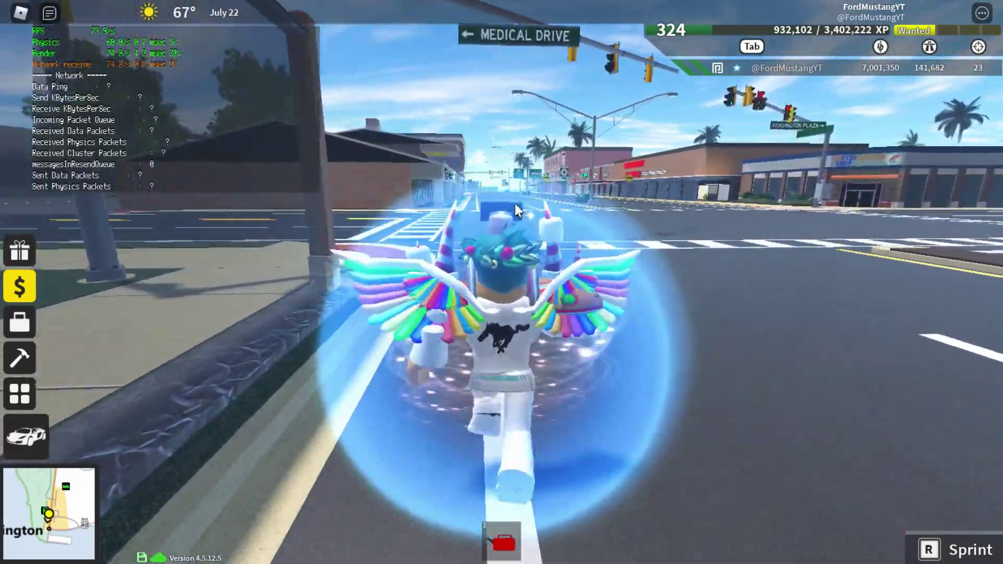
pyautogui.press('a')
pyautogui.press('w')
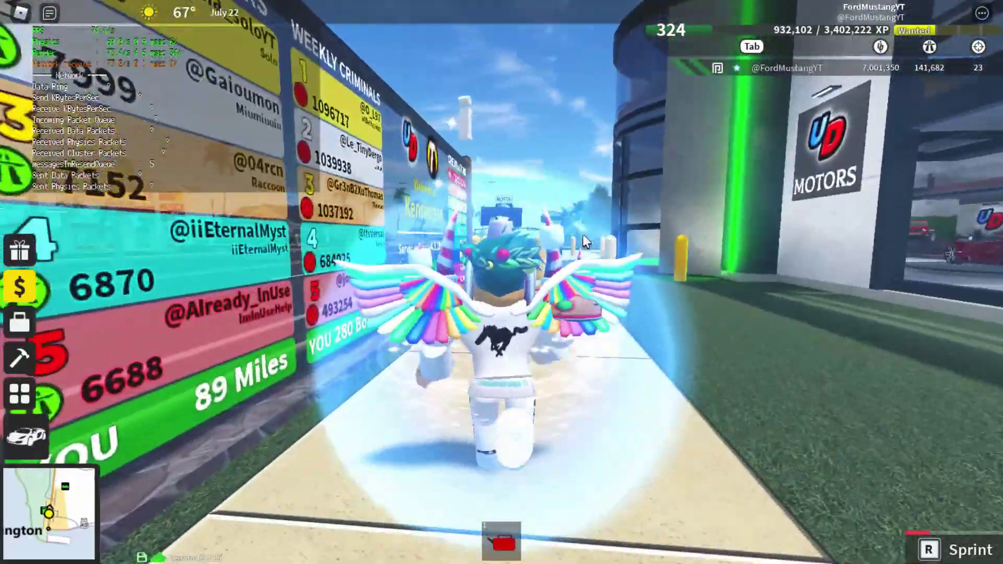
pyautogui.press('s')
pyautogui.press('s')
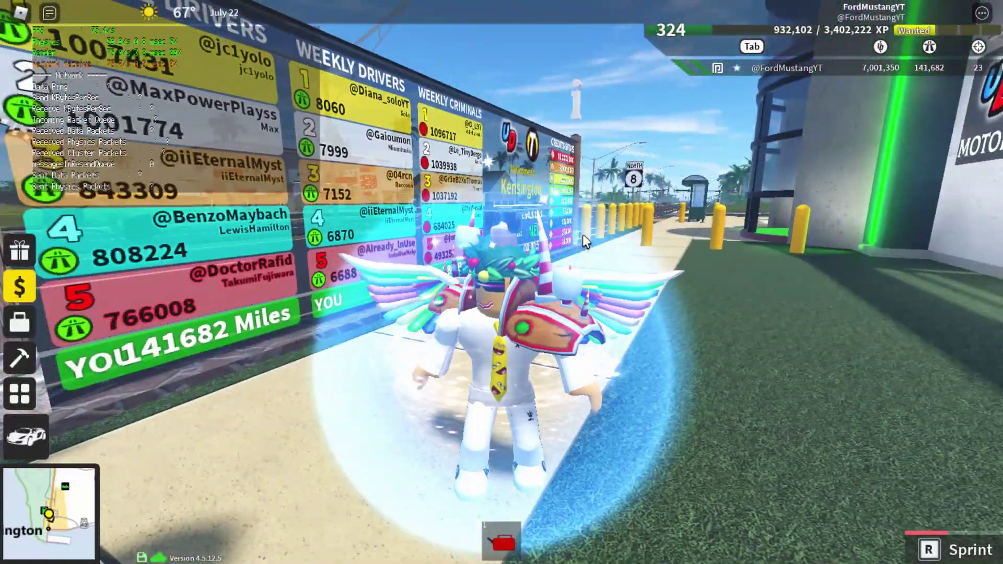
pyautogui.press('s')
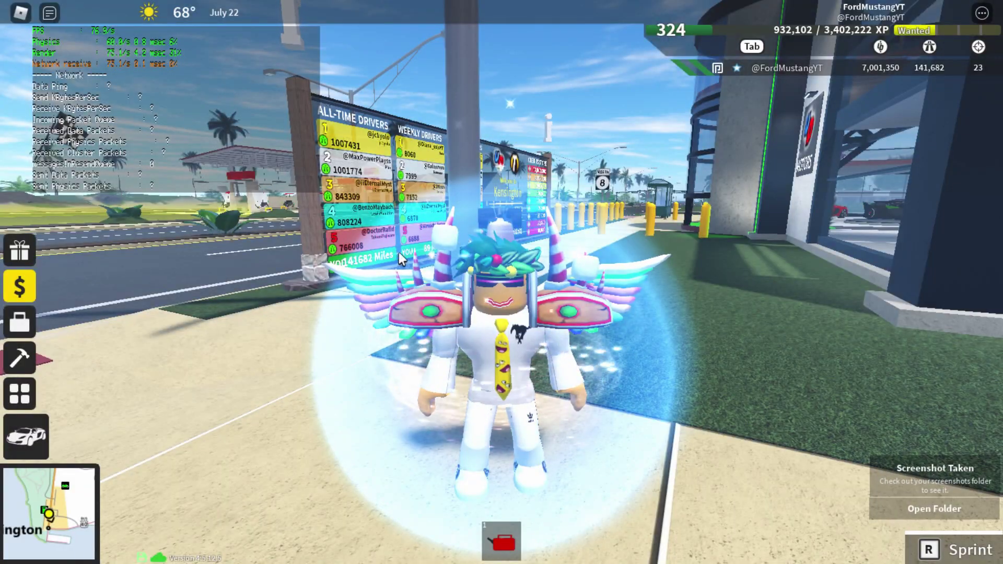
# Walk past the Weekly Criminals board into the glass UD Motors showroom and back out
pyautogui.press('w')
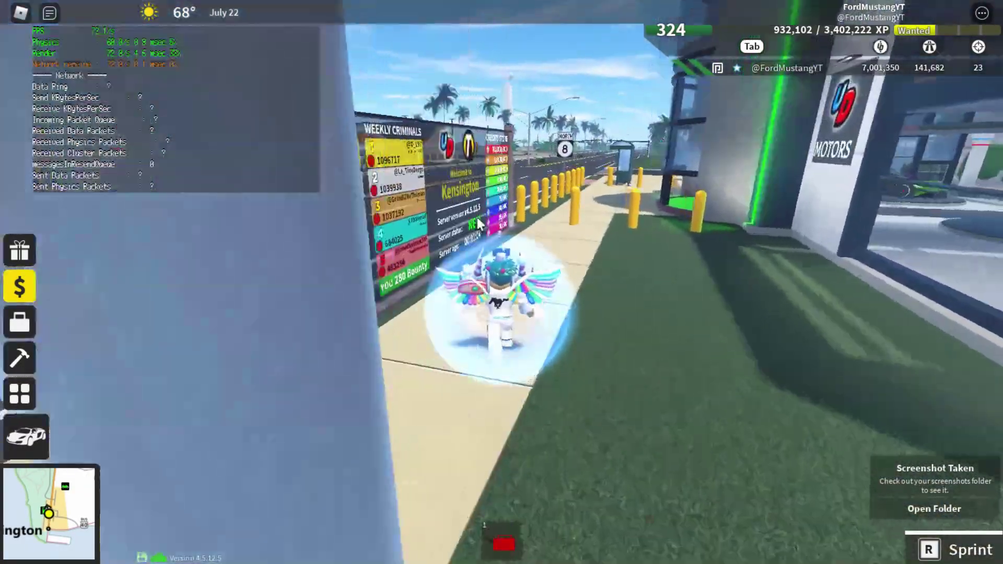
pyautogui.press('s')
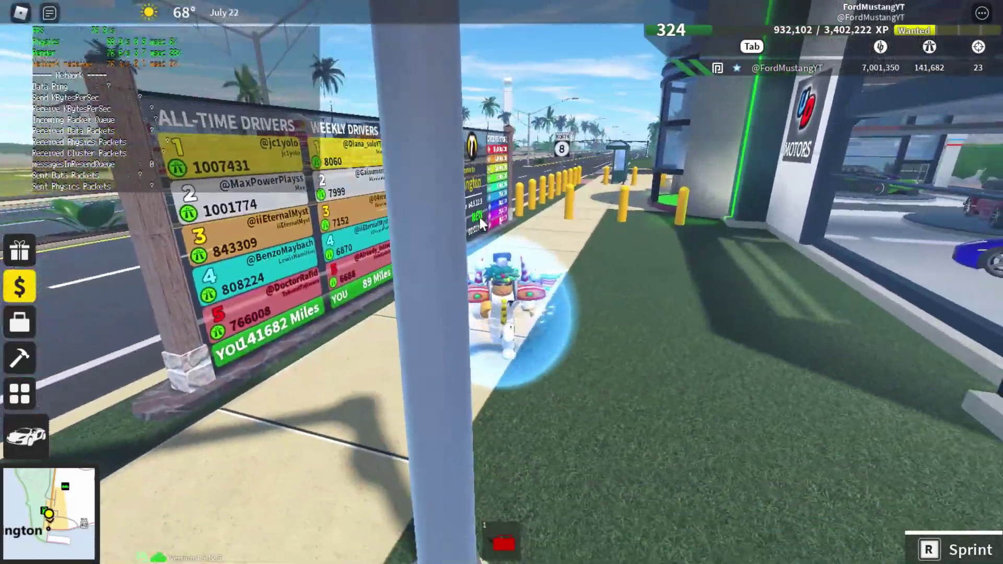
pyautogui.press('w')
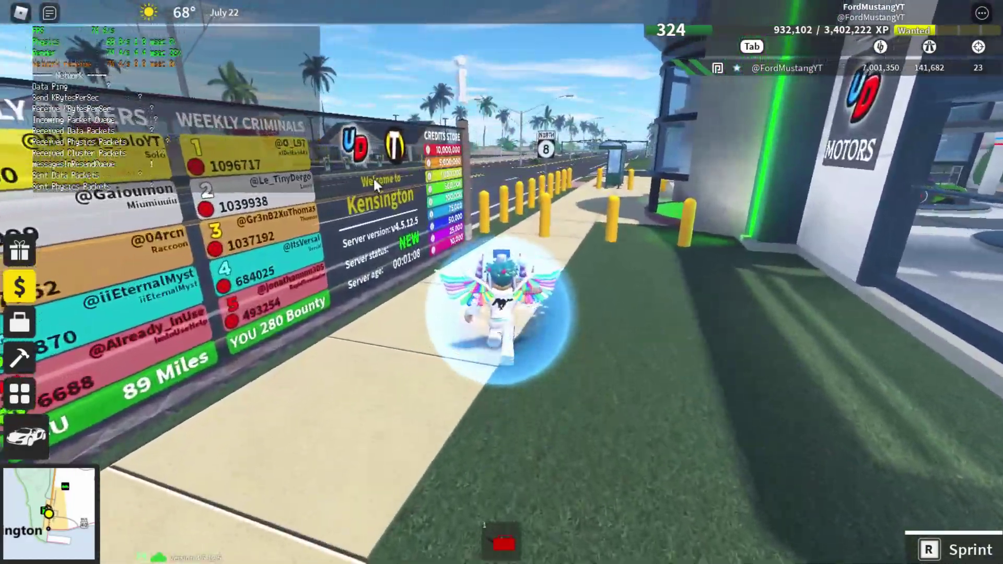
pyautogui.press('w')
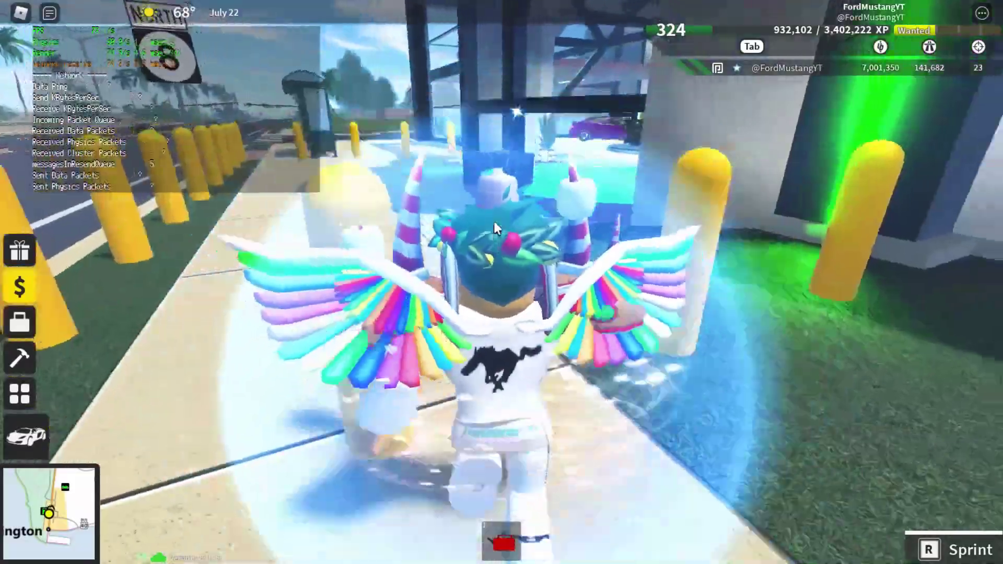
pyautogui.press('w')
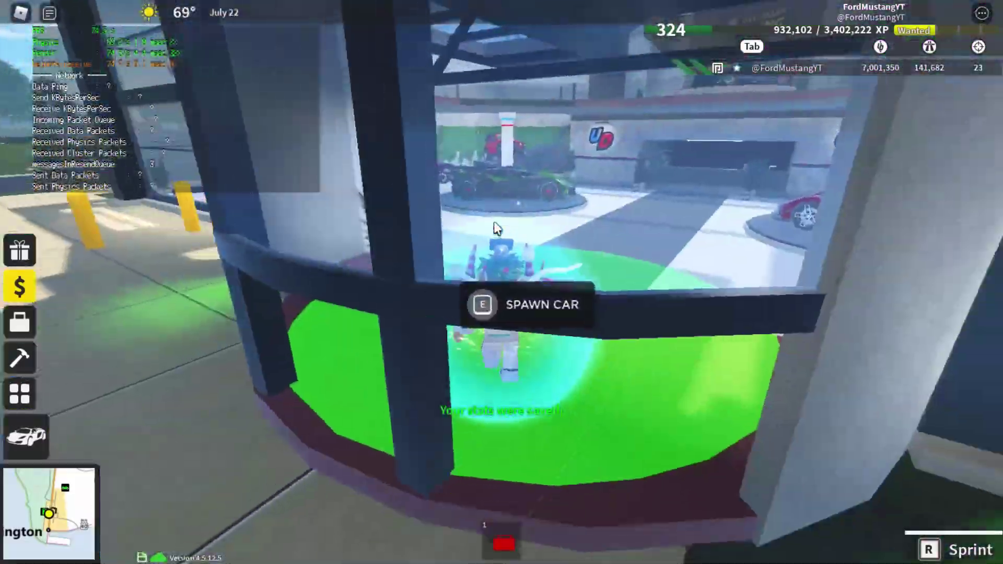
pyautogui.press('s')
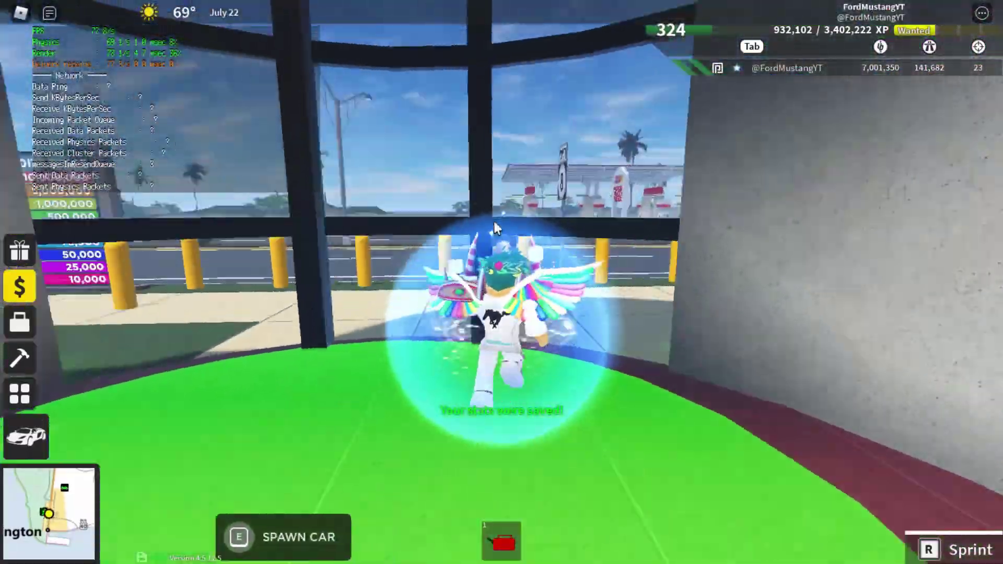
# Run along the sidewalk past the Credits Store sign toward the intersection and crosswalk
pyautogui.press('w')
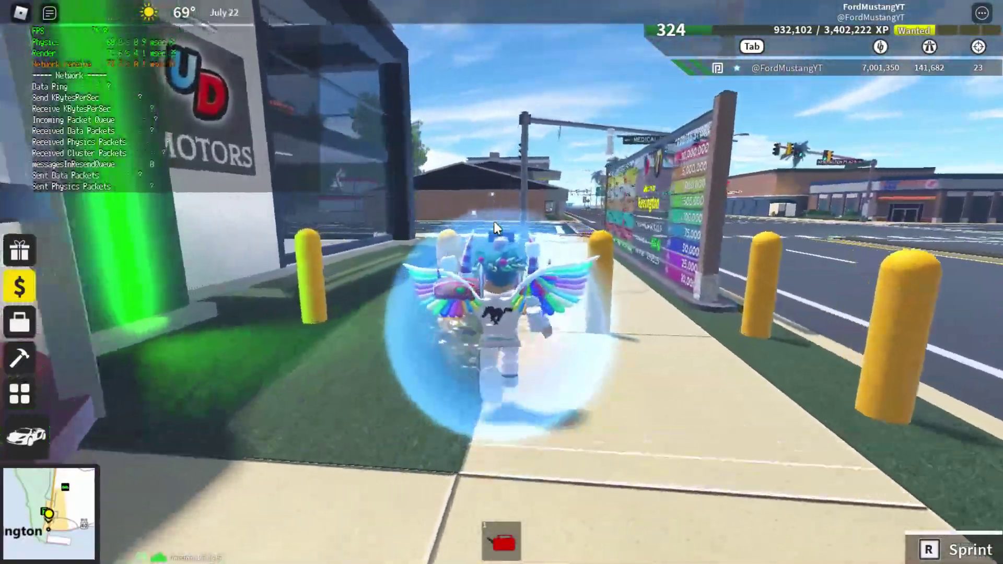
pyautogui.press('w')
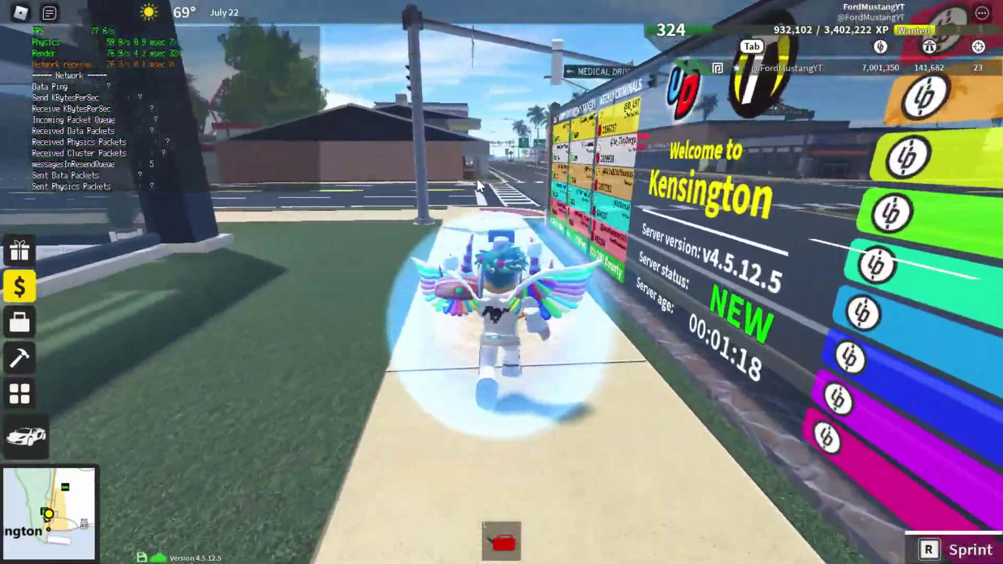
pyautogui.press('w')
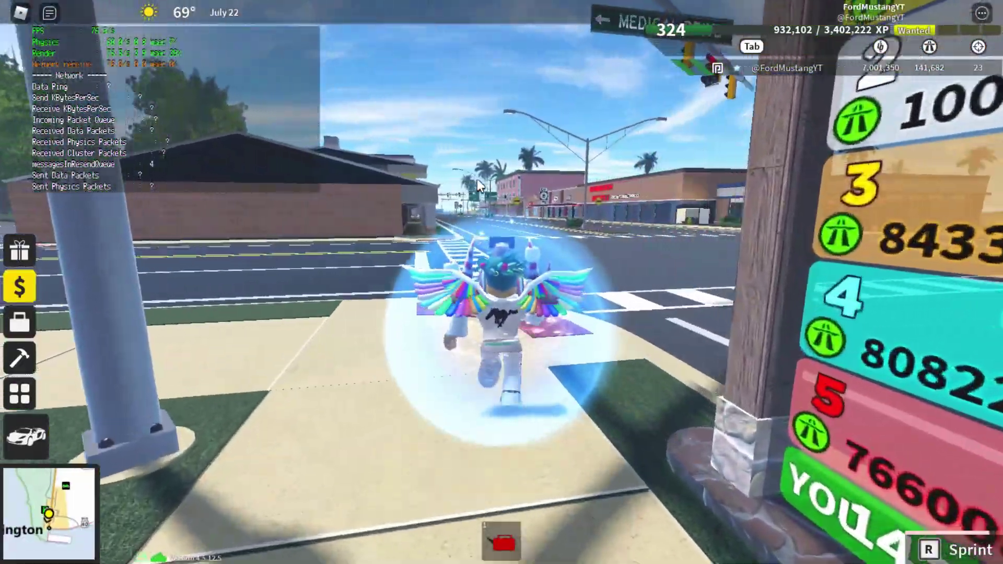
pyautogui.press('w')
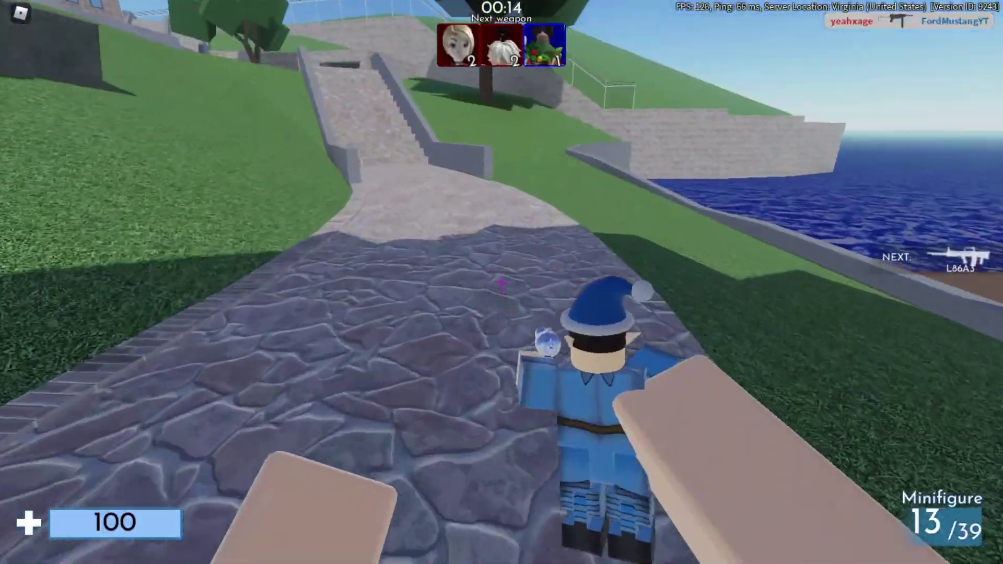
# Climb the stone path and stairs, firing shots toward the plaza
pyautogui.press('w')
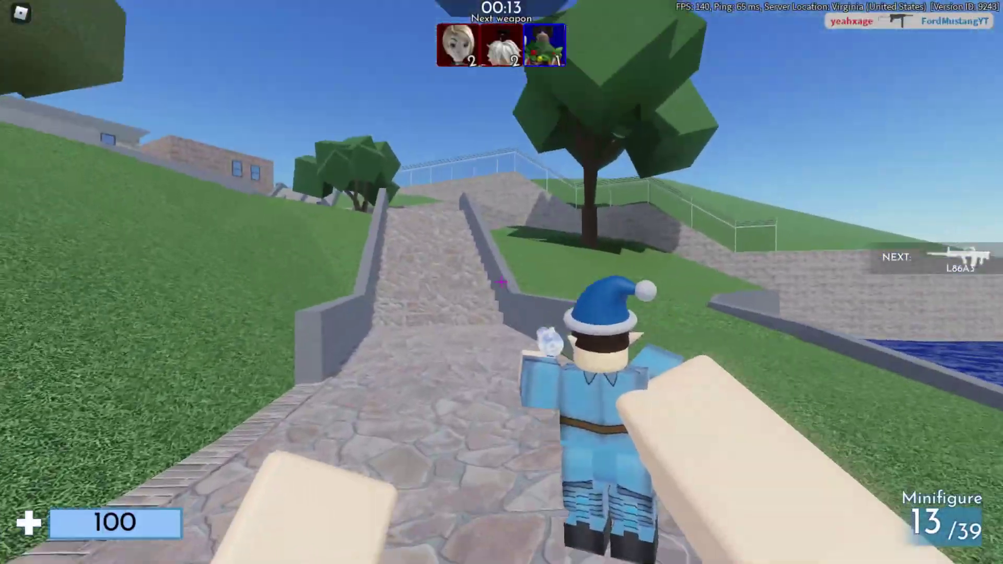
pyautogui.click(501, 281)
pyautogui.press('w')
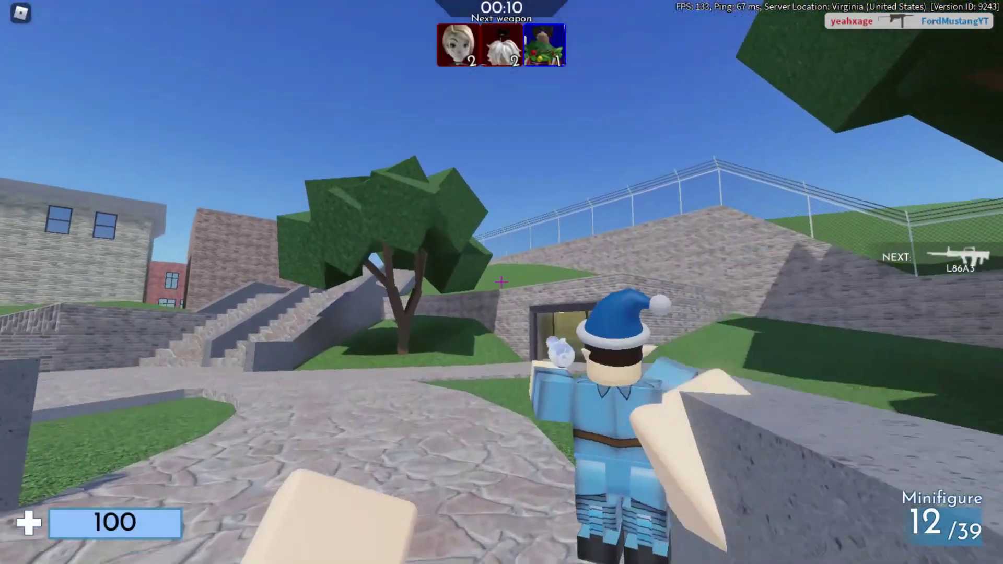
pyautogui.click(501, 282)
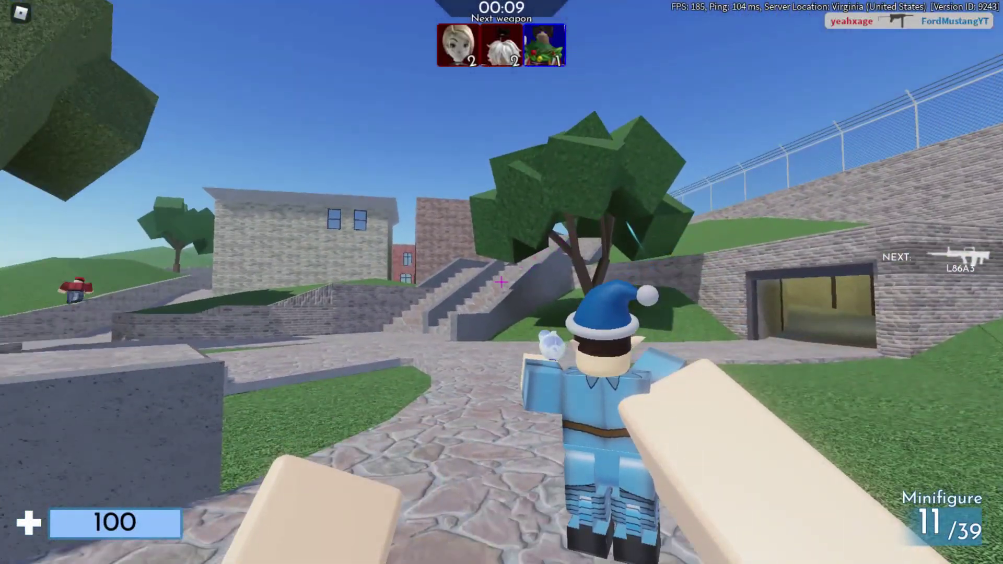
# Advance up the grassy slope shooting the hilltop enemies, then move onto the stone path by the brick building
pyautogui.press('w')
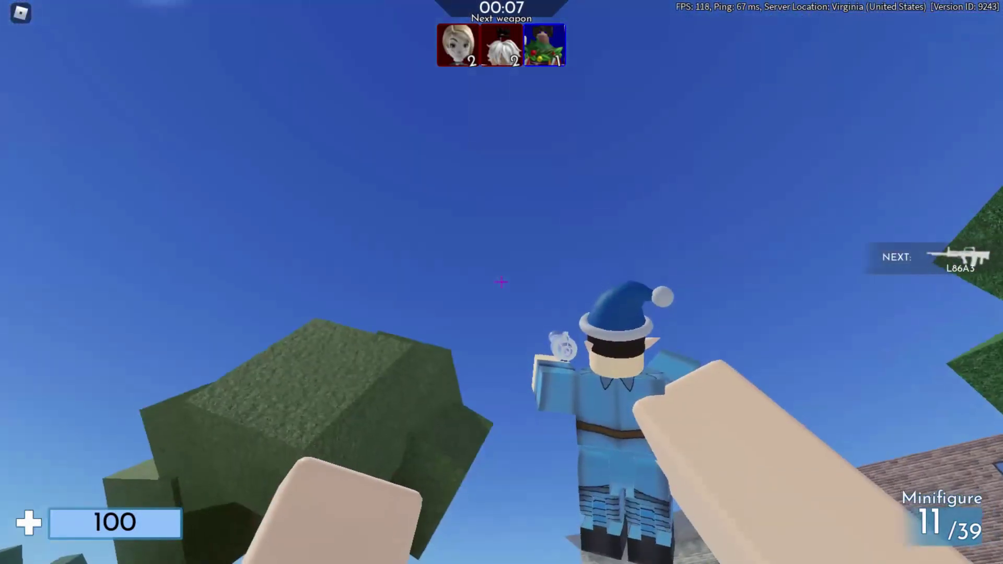
pyautogui.press('w')
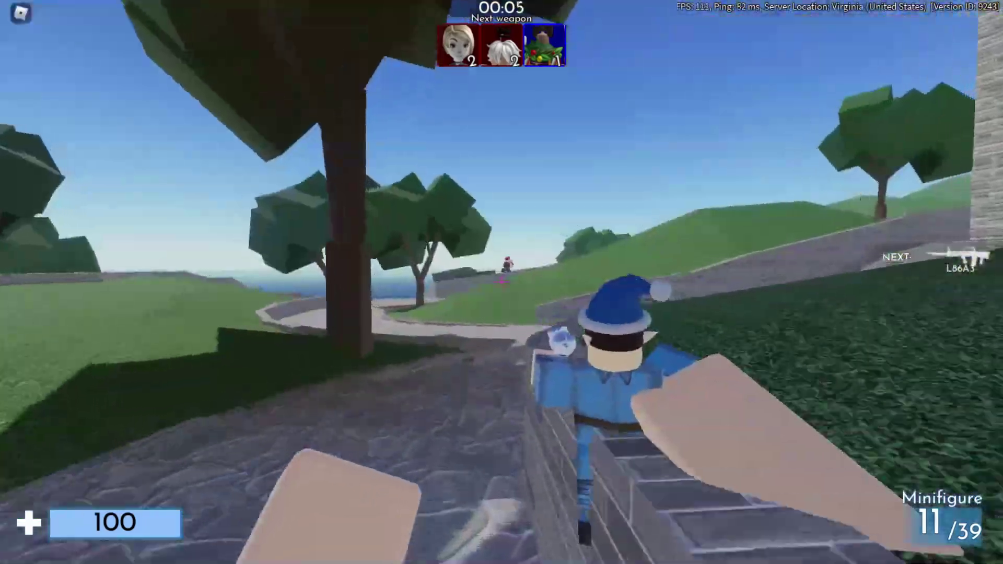
pyautogui.press('w')
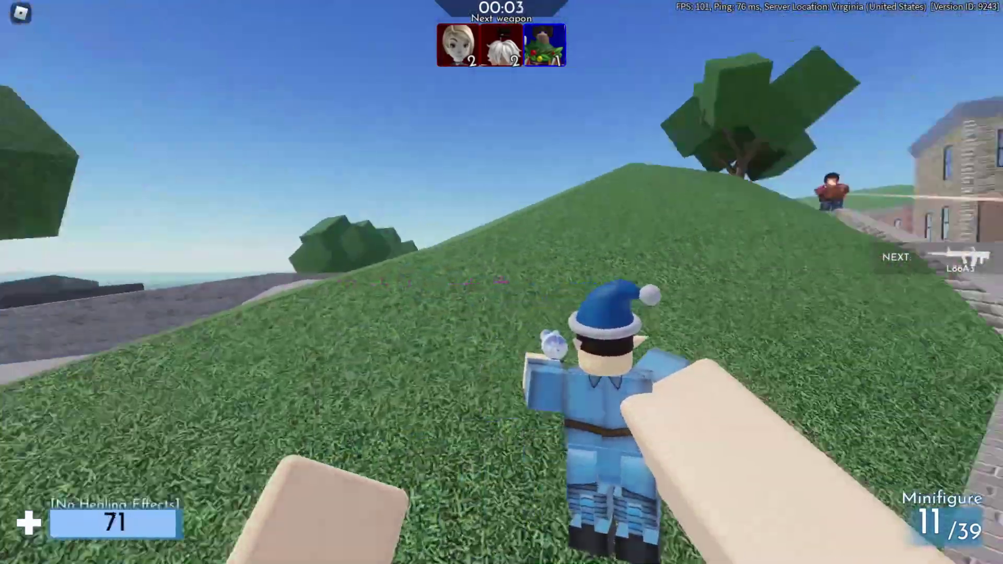
pyautogui.click(501, 282)
pyautogui.click(501, 282)
pyautogui.click(500, 282)
pyautogui.click(501, 282)
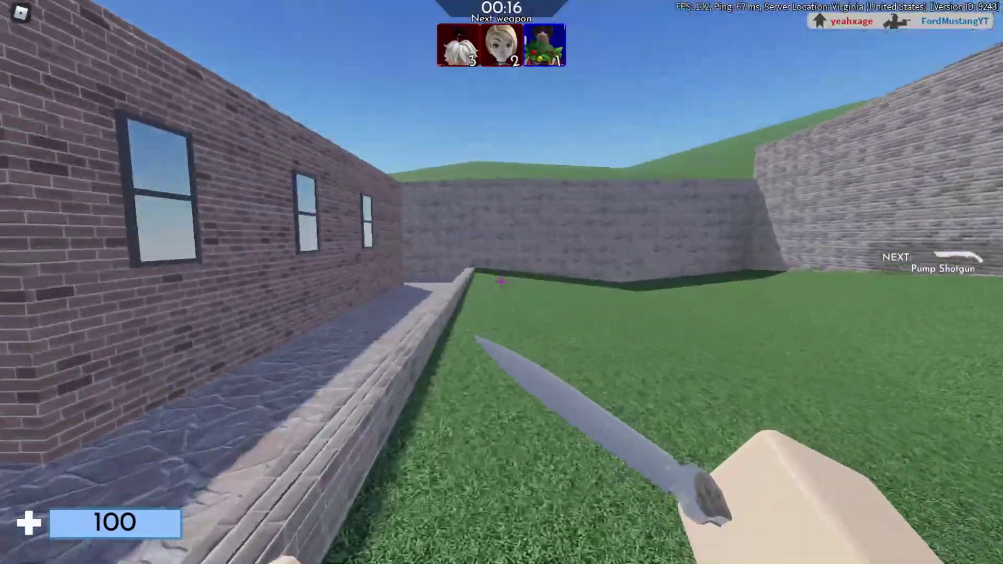
pyautogui.press('w')
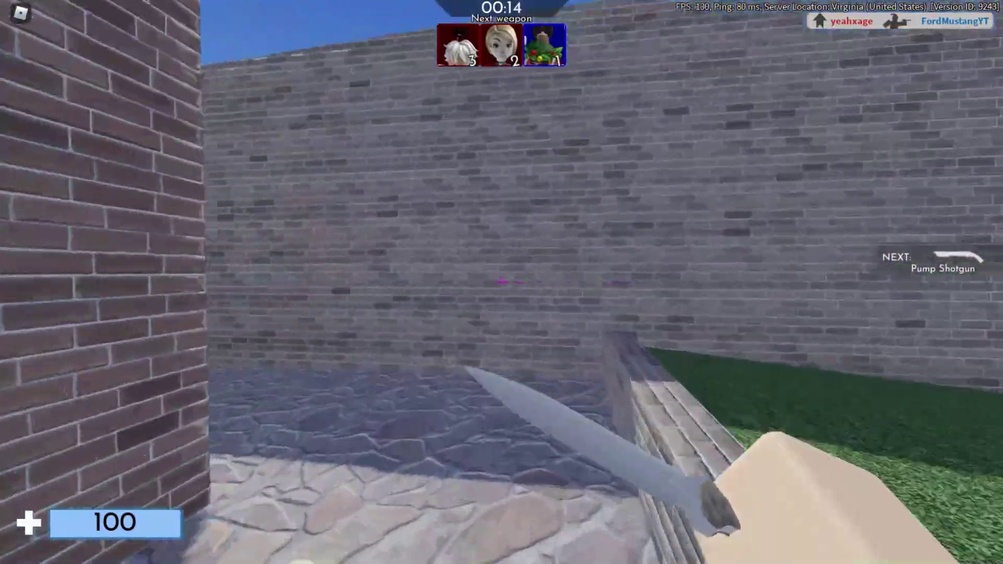